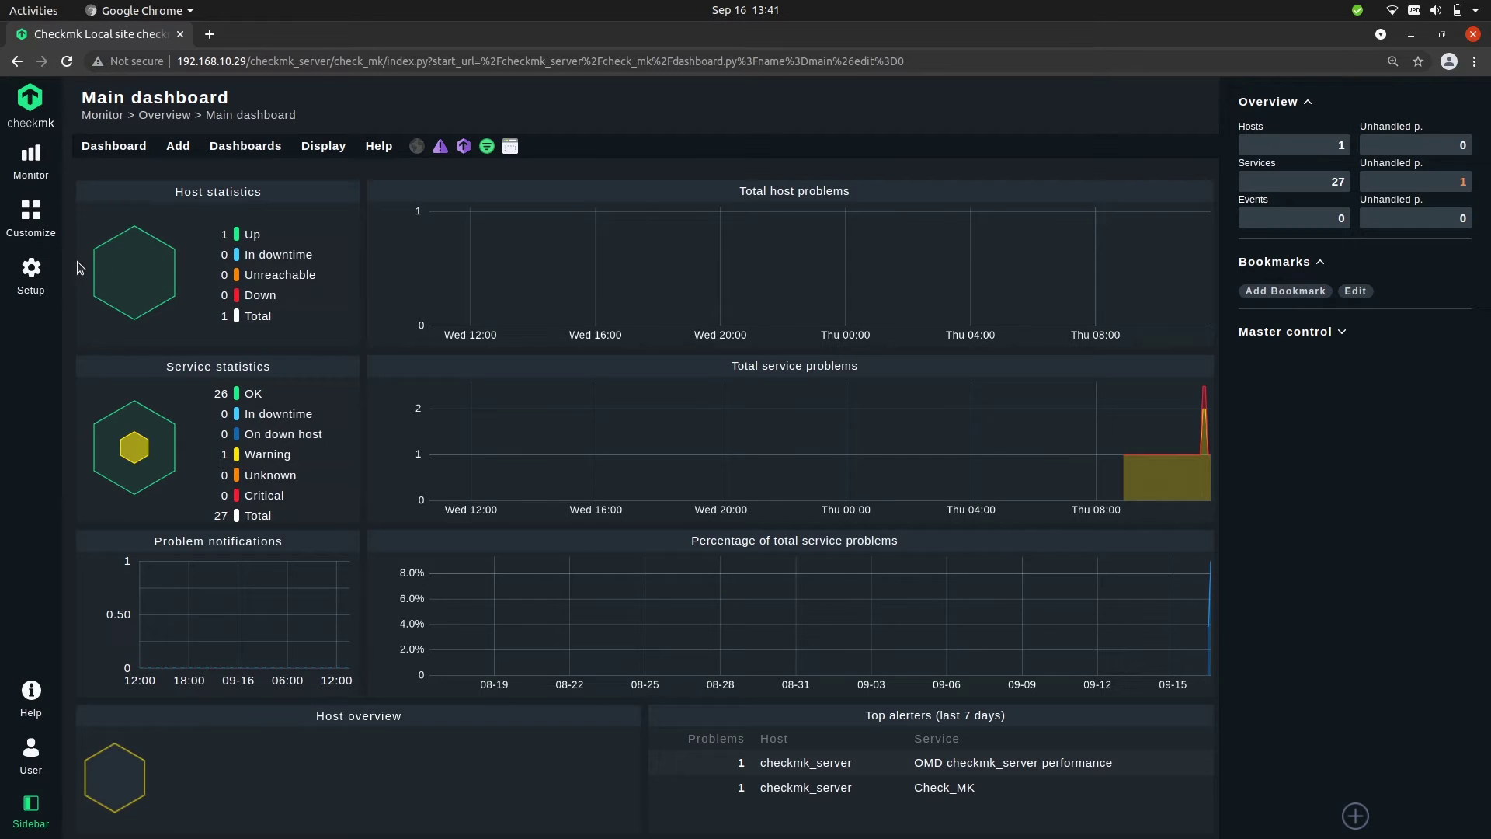
Step: Start a new host named switch1 with explicit IPv4 address 10.1.1.199
{"action": "left_click", "coordinate": [31, 272]}
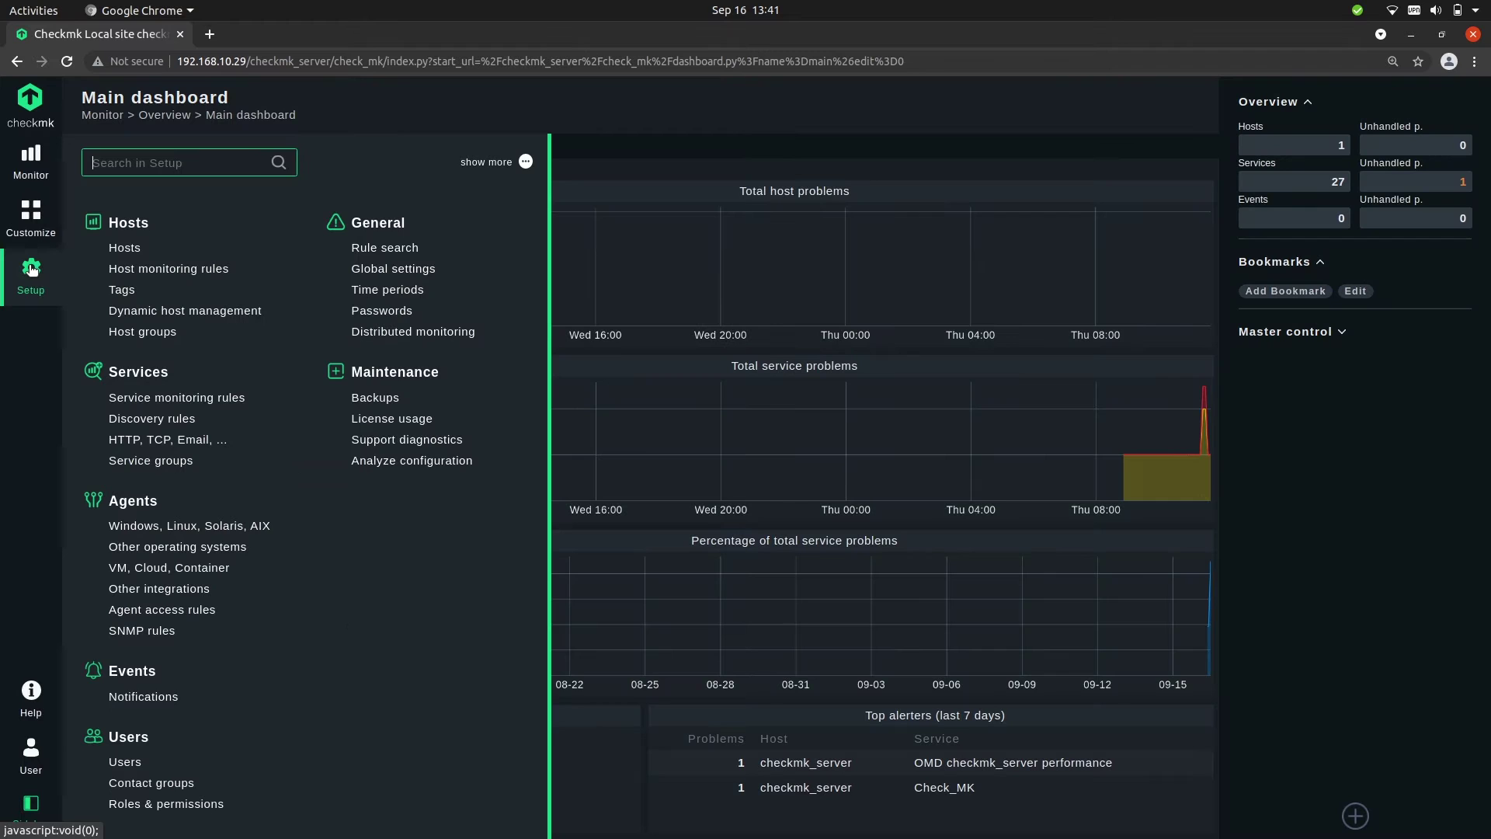
{"action": "left_click", "coordinate": [125, 248]}
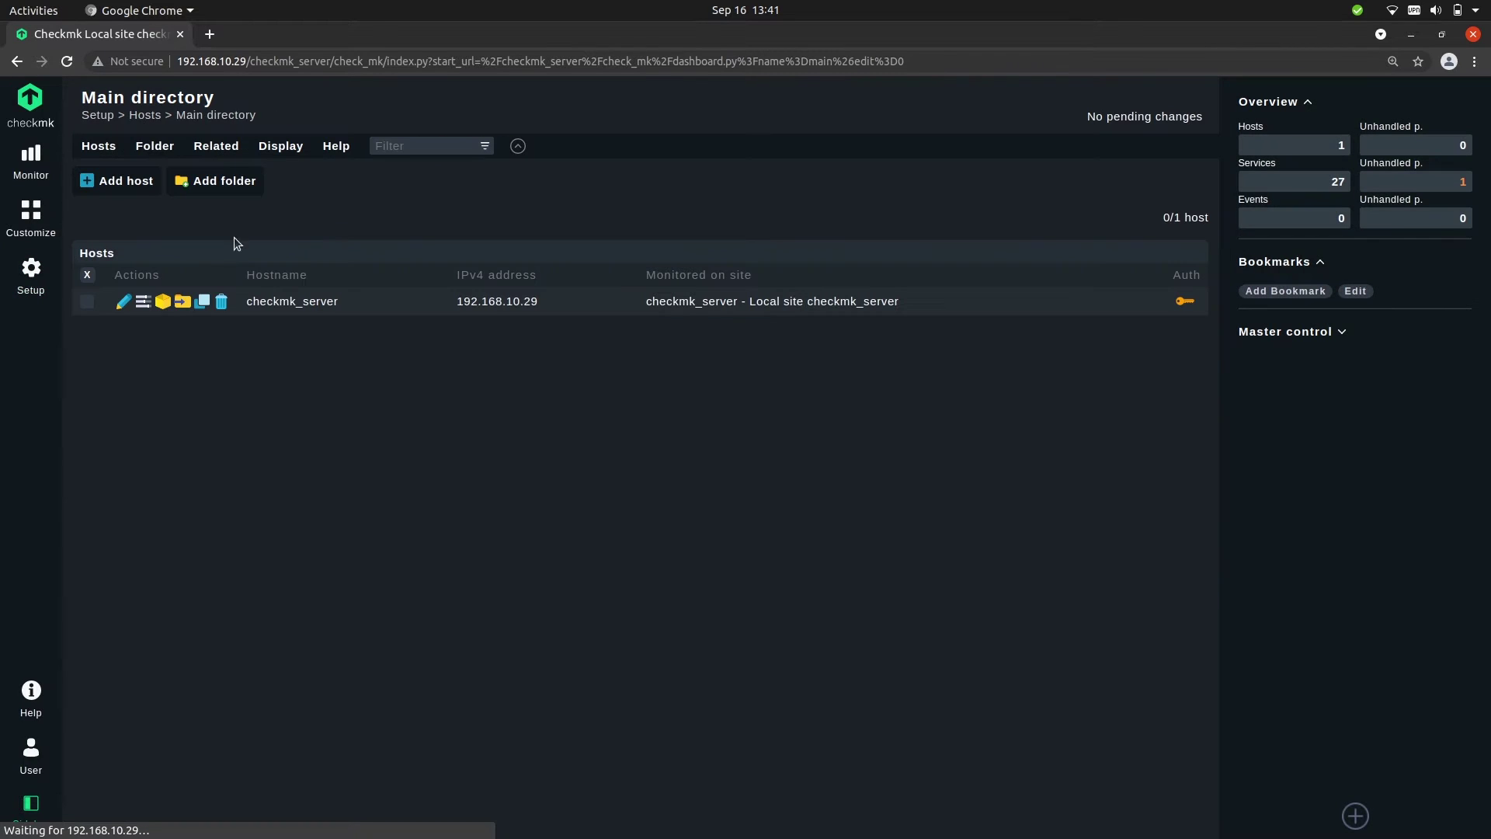
{"action": "left_click", "coordinate": [123, 182]}
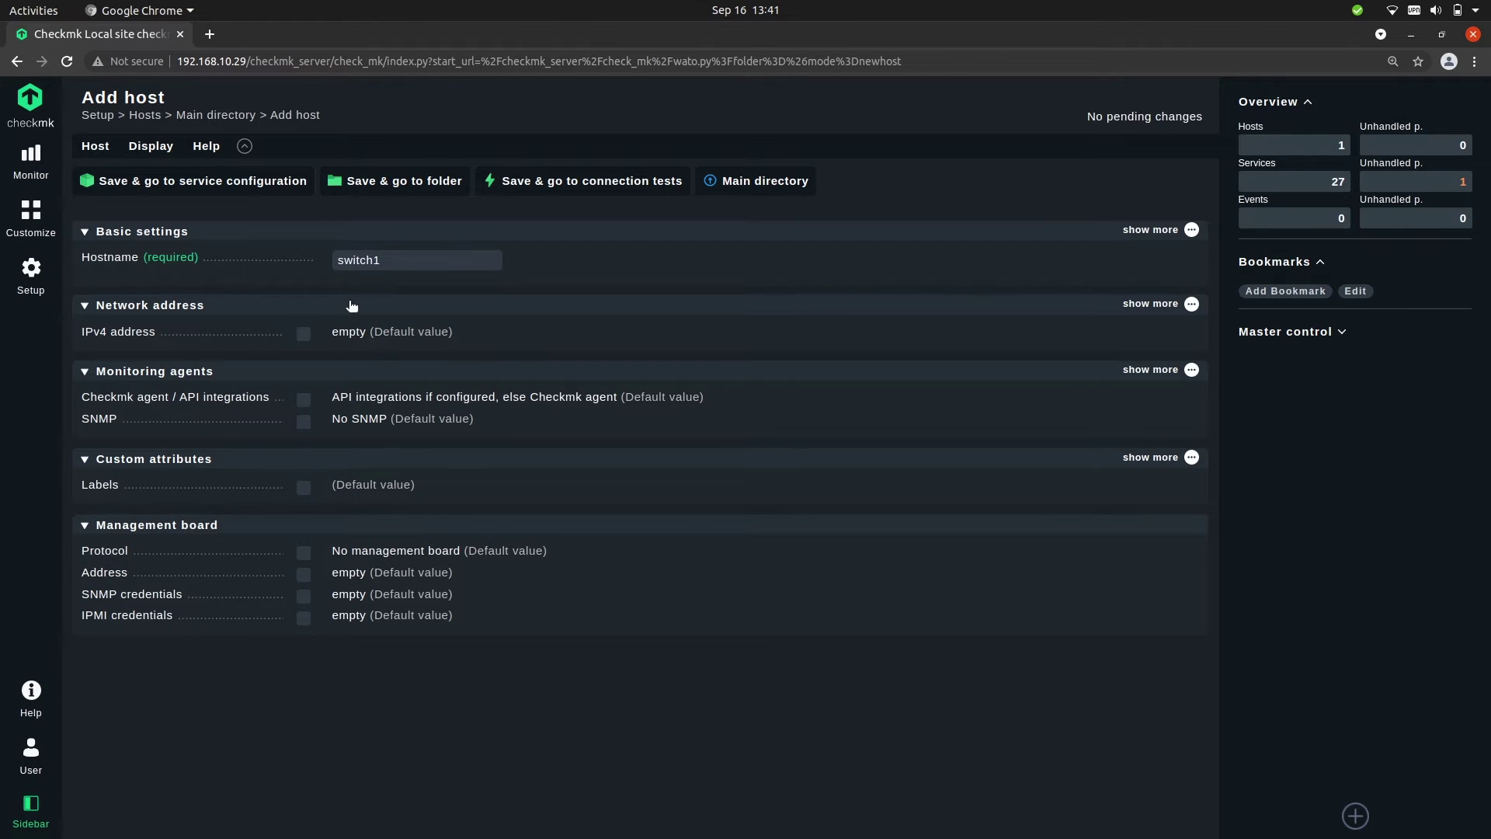
{"action": "left_click", "coordinate": [305, 334]}
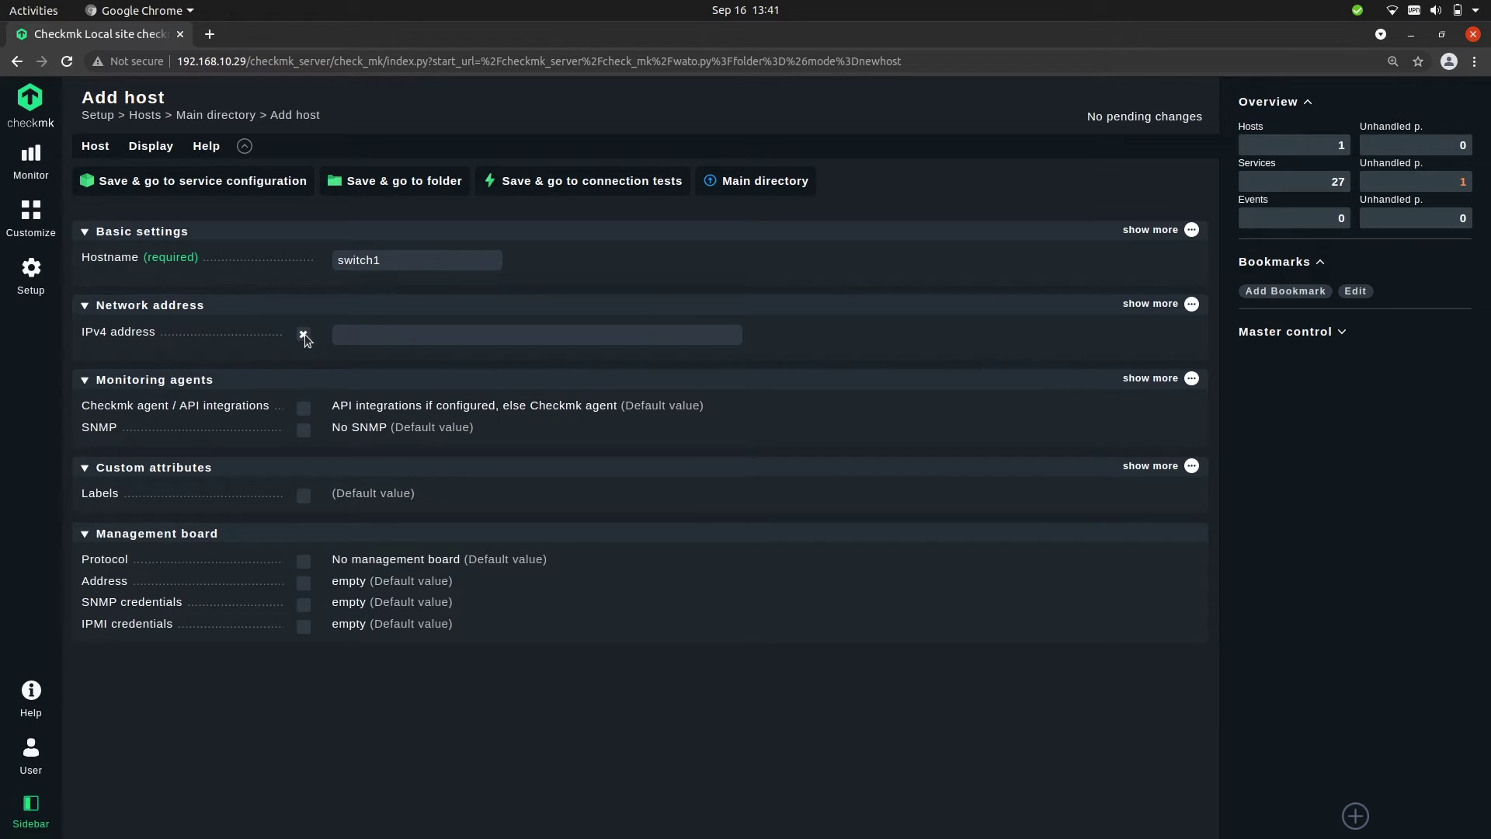
{"action": "left_click", "coordinate": [368, 336]}
{"action": "type", "text": "10.1.1.199"}
Step: Set monitoring to 'No API integrations, no Checkmk agent' with SNMP v2 or v3
{"action": "left_click", "coordinate": [302, 412]}
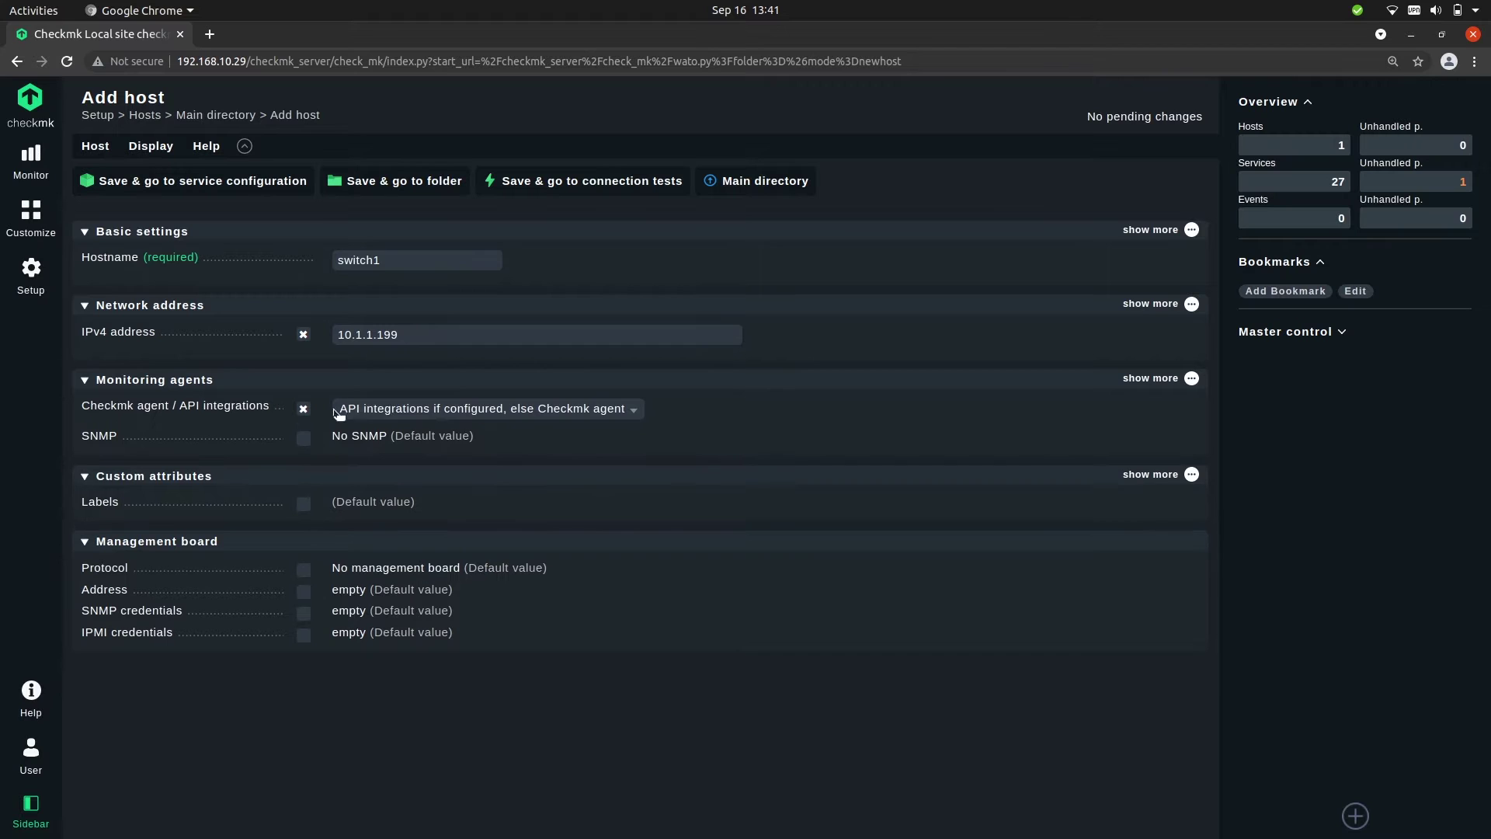
{"action": "left_click", "coordinate": [388, 410]}
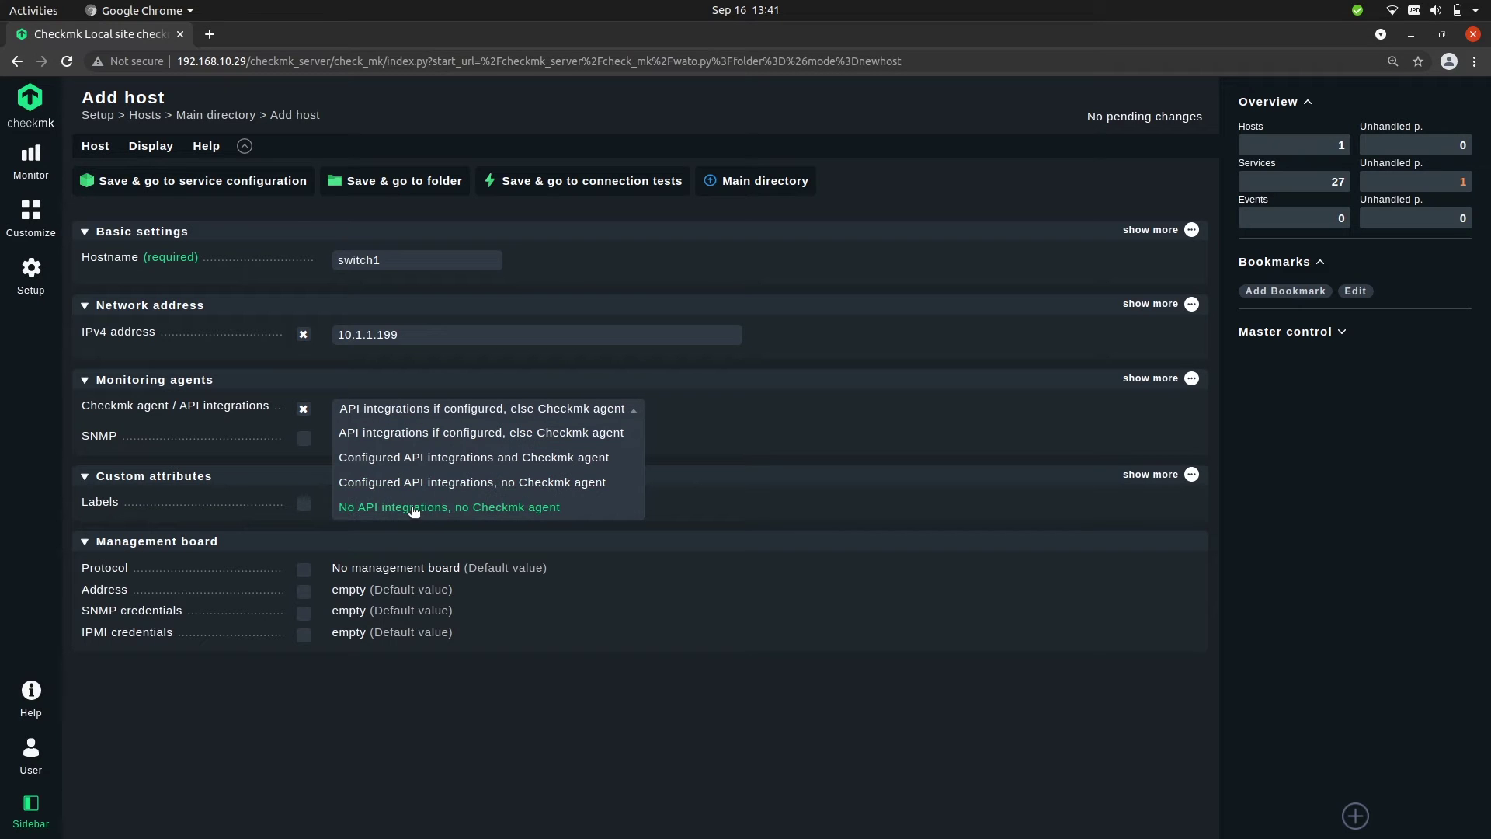
{"action": "left_click", "coordinate": [413, 508]}
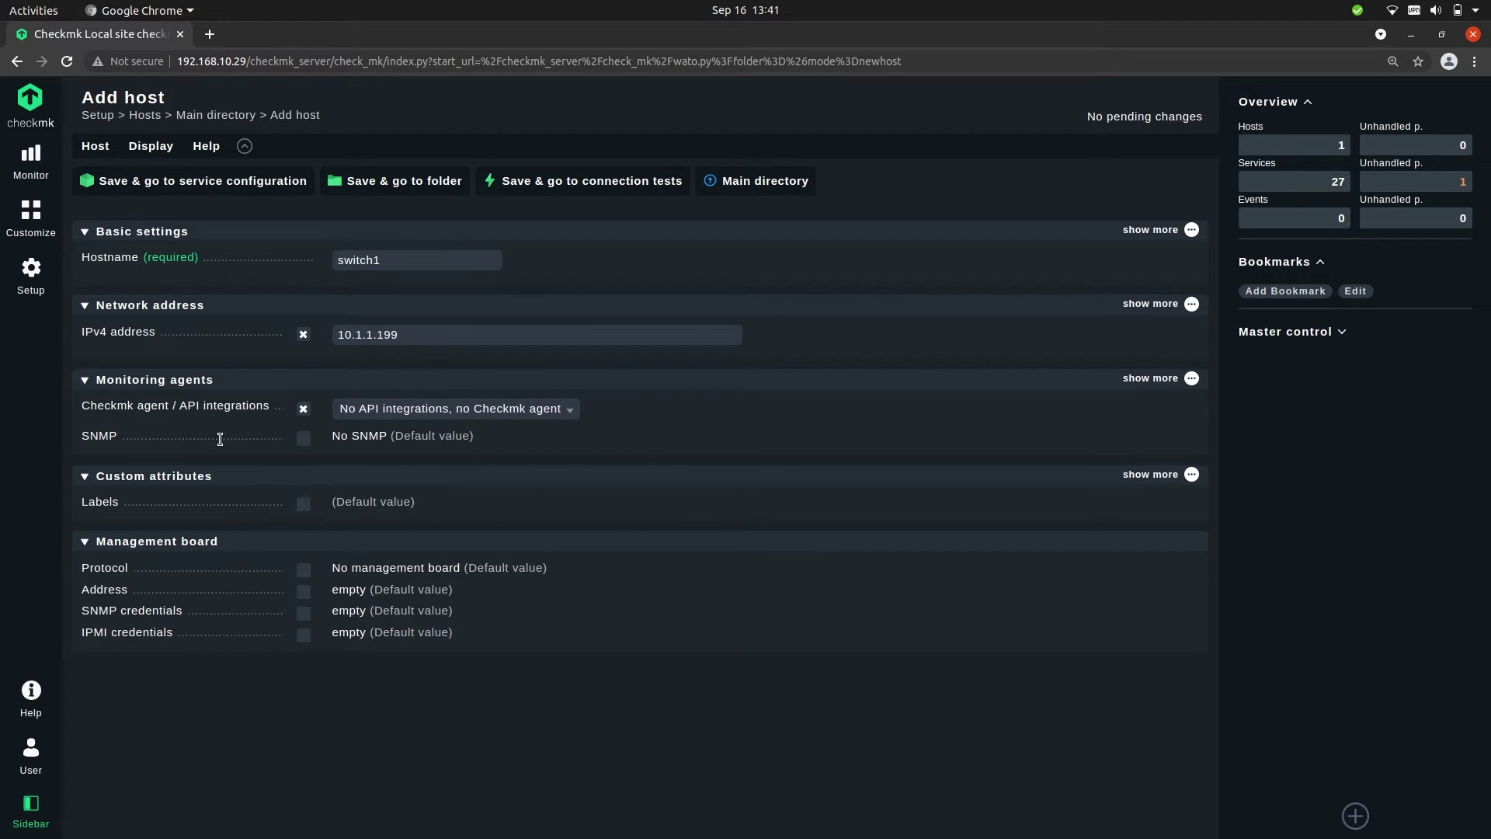
{"action": "left_click", "coordinate": [304, 439]}
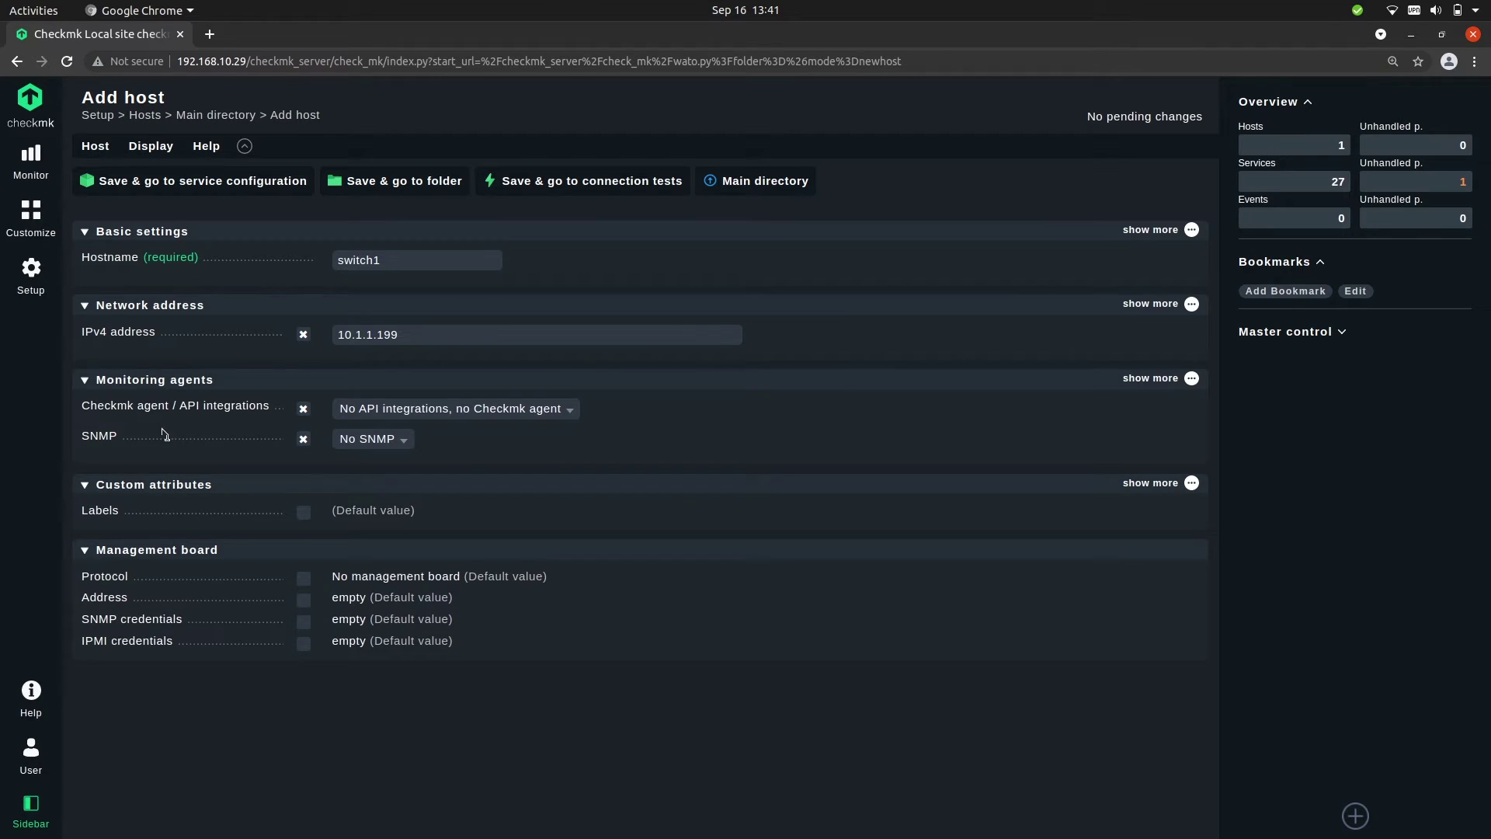
{"action": "left_click", "coordinate": [360, 441]}
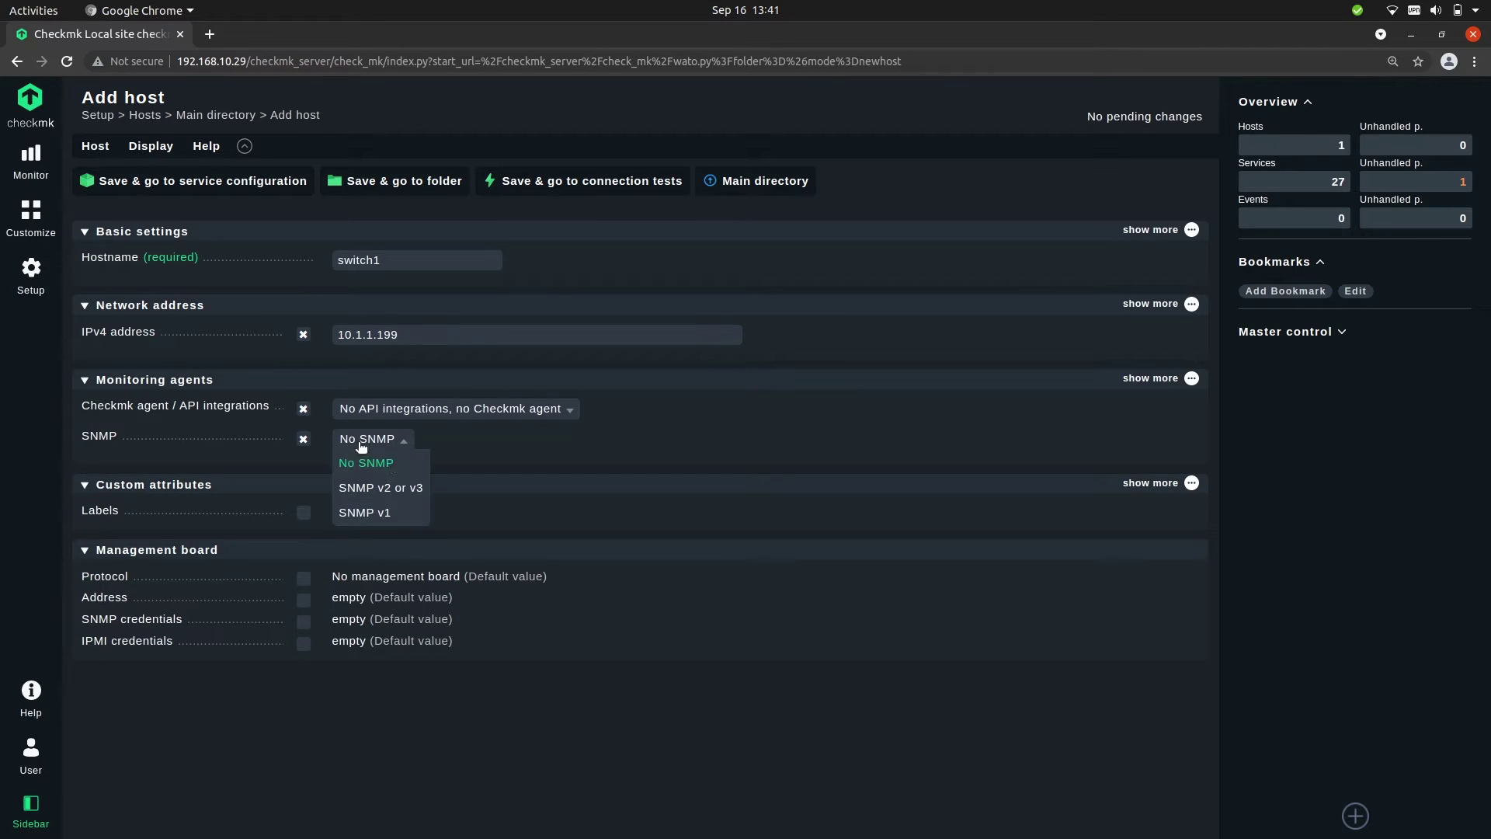
{"action": "left_click", "coordinate": [382, 489]}
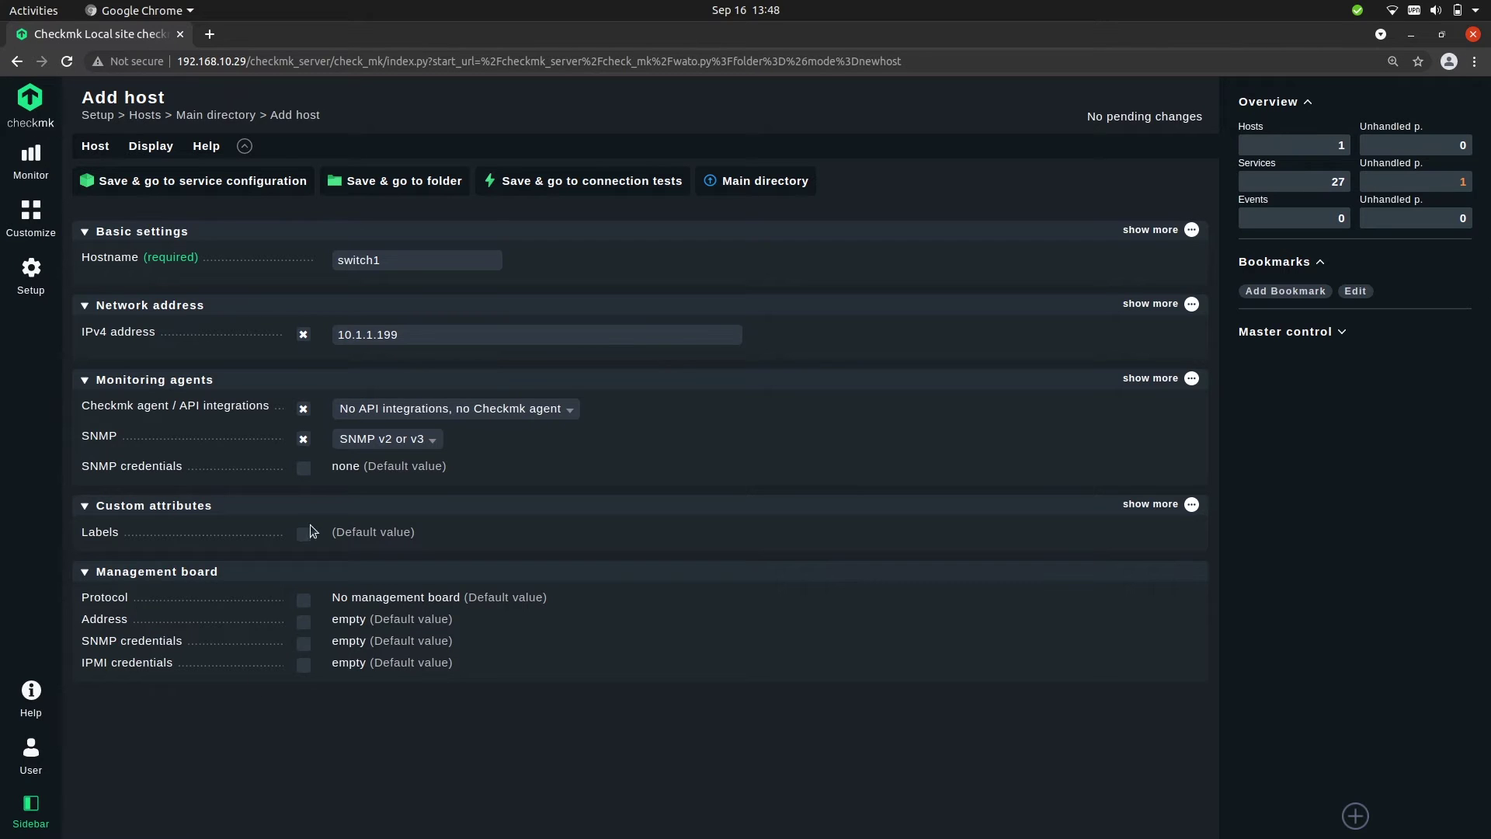
Step: Enable SNMP community credentials (versions 1 and 2c) for switch1, toggling the option off and back on
{"action": "left_click", "coordinate": [304, 470]}
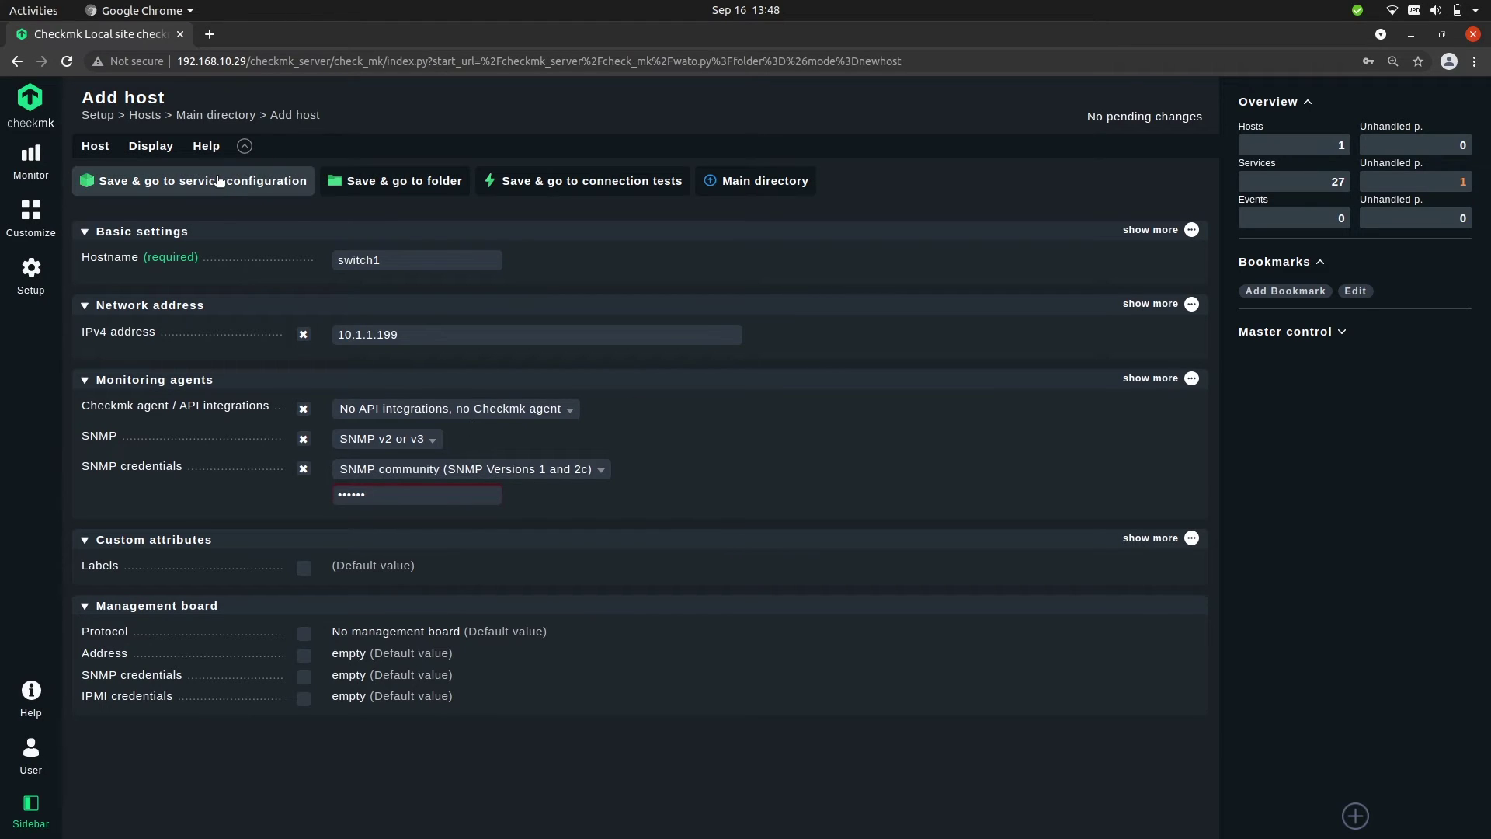
{"action": "left_click", "coordinate": [303, 471]}
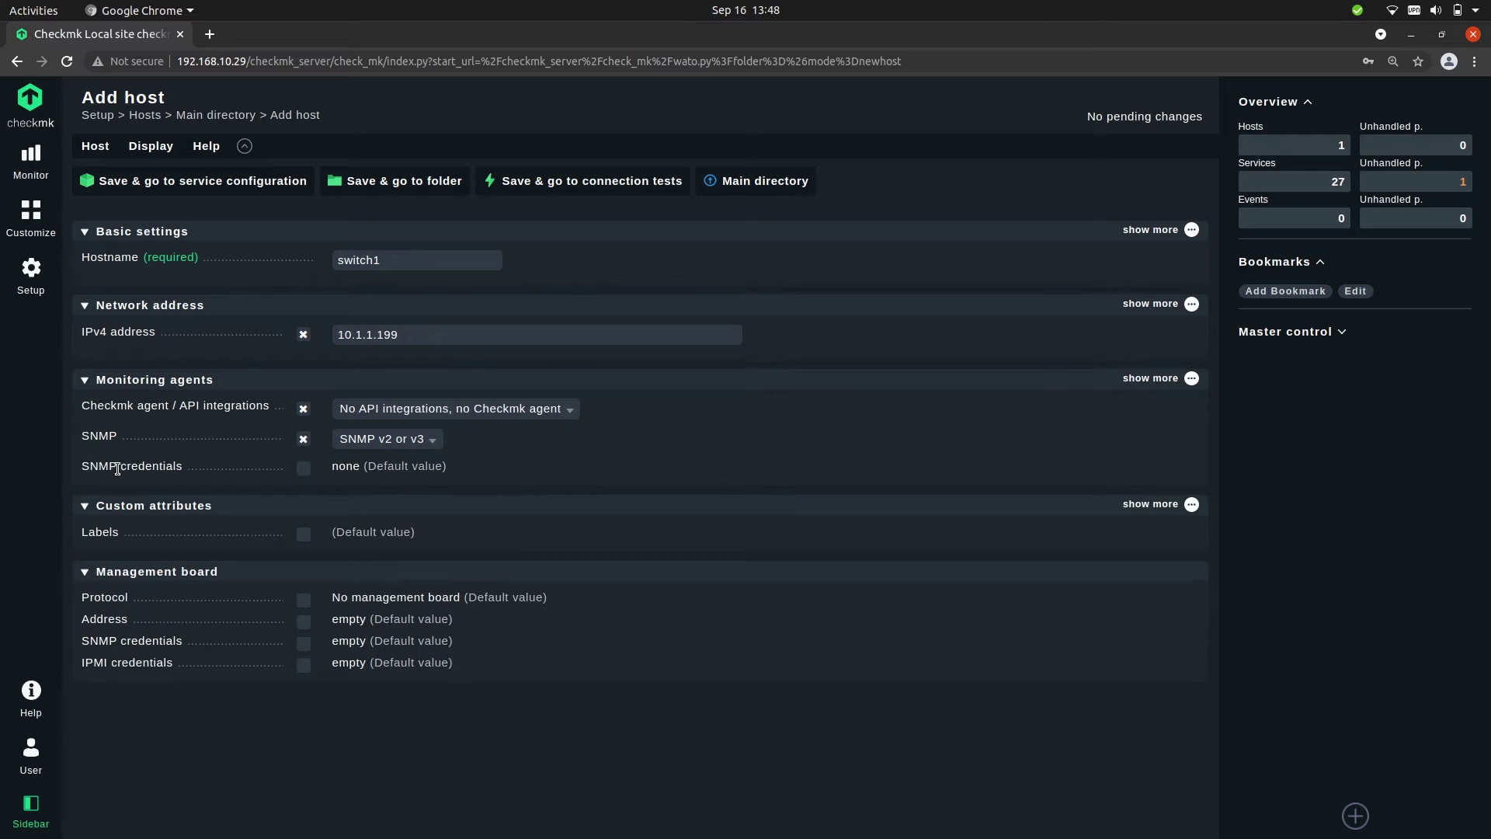
{"action": "left_click", "coordinate": [303, 469]}
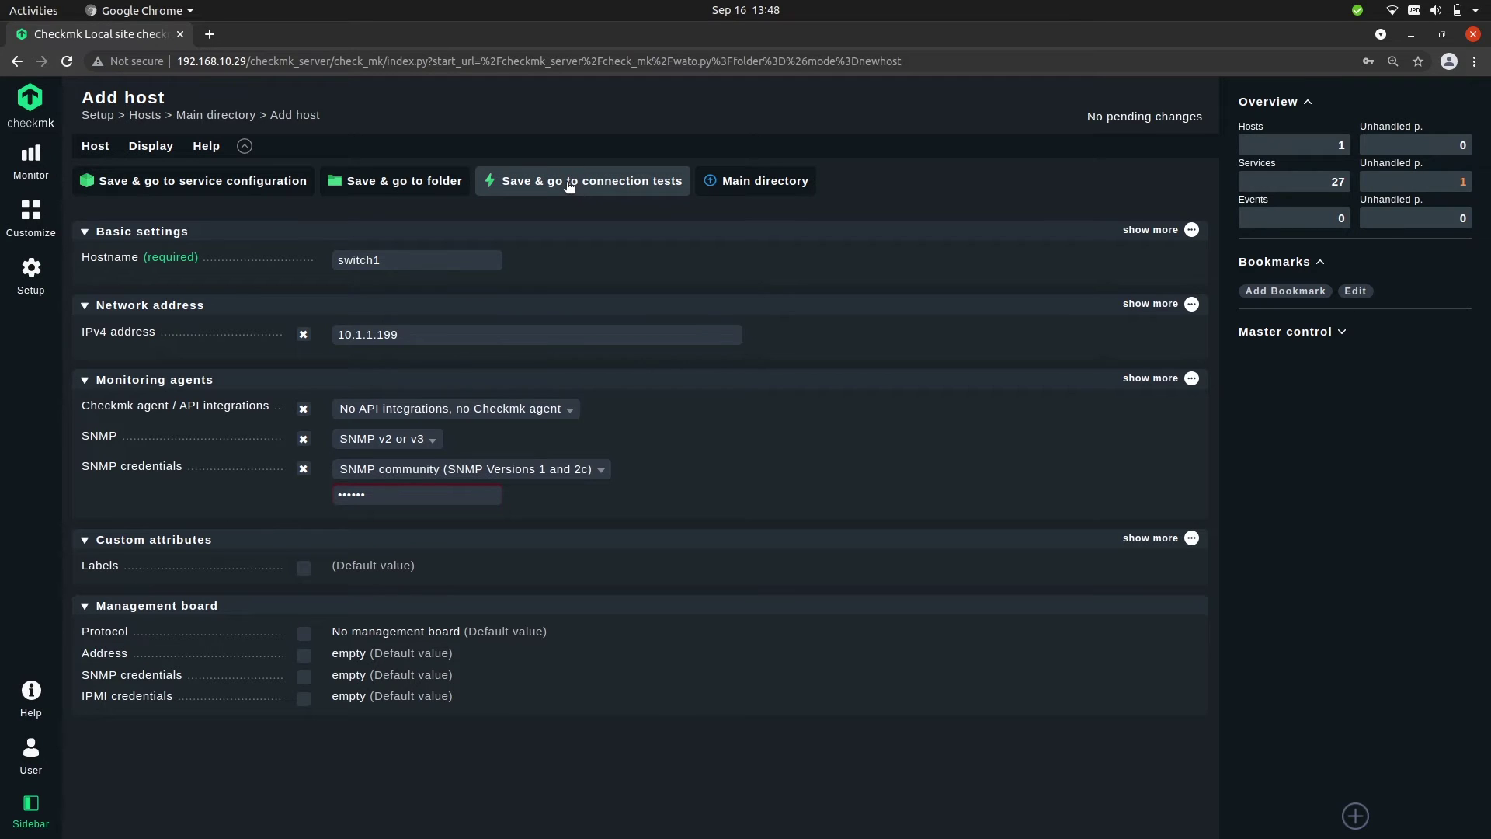
{"action": "left_click", "coordinate": [564, 181]}
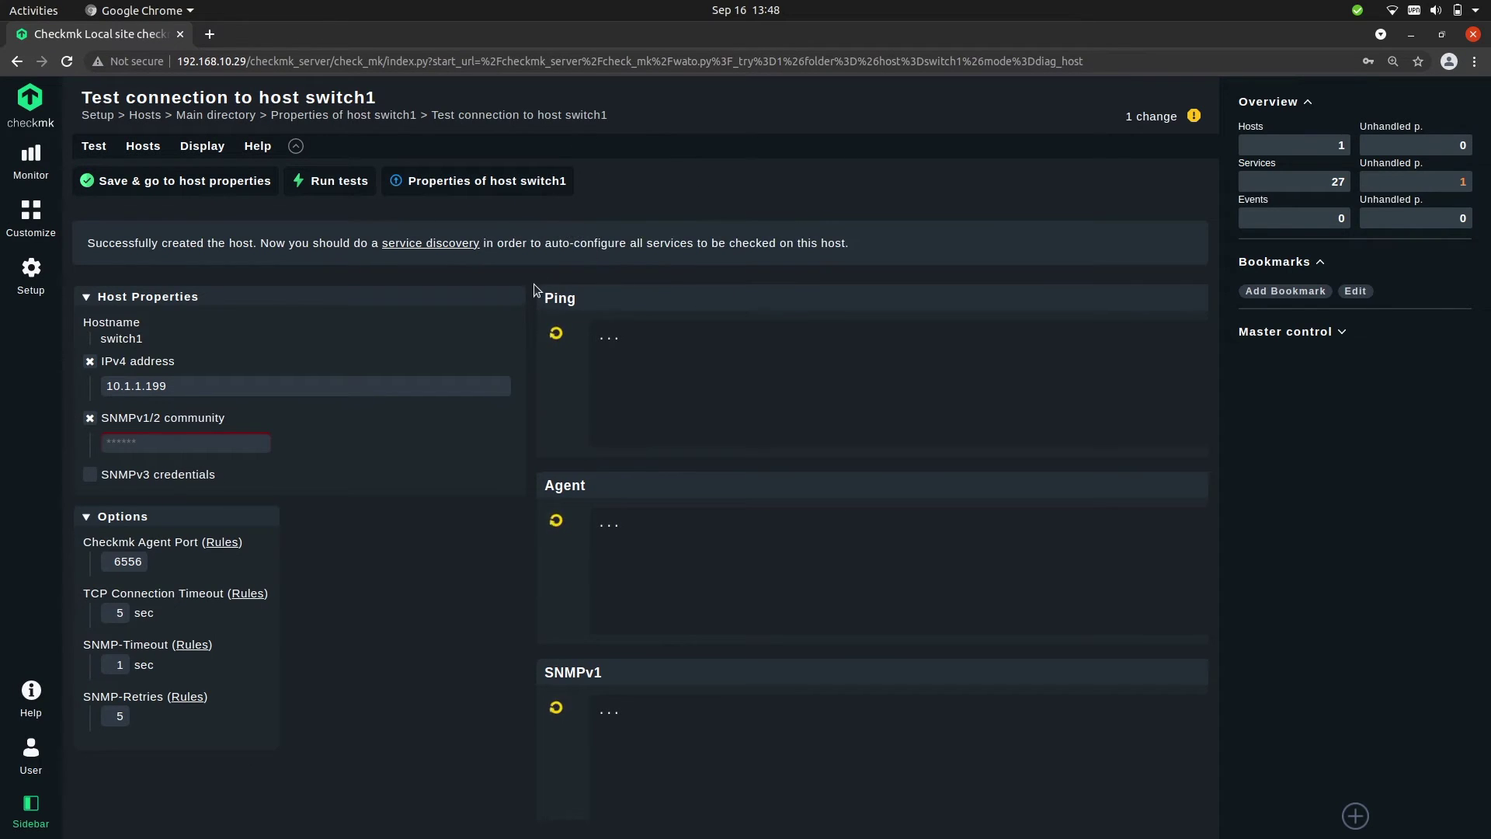
{"action": "scroll", "coordinate": [571, 485], "scroll_direction": "down", "scroll_amount": 2}
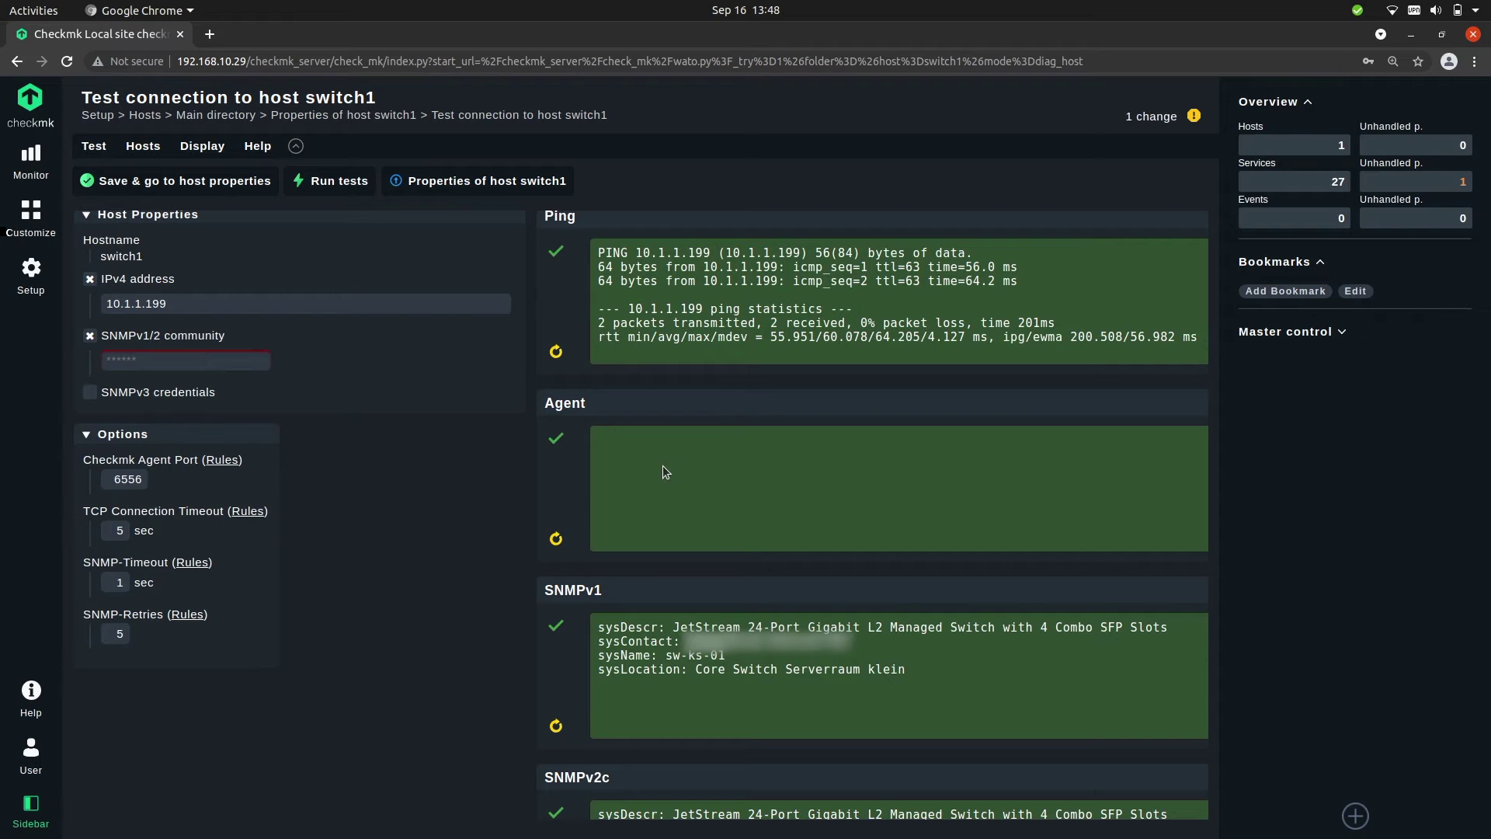
{"action": "scroll", "coordinate": [543, 497], "scroll_direction": "down", "scroll_amount": 4}
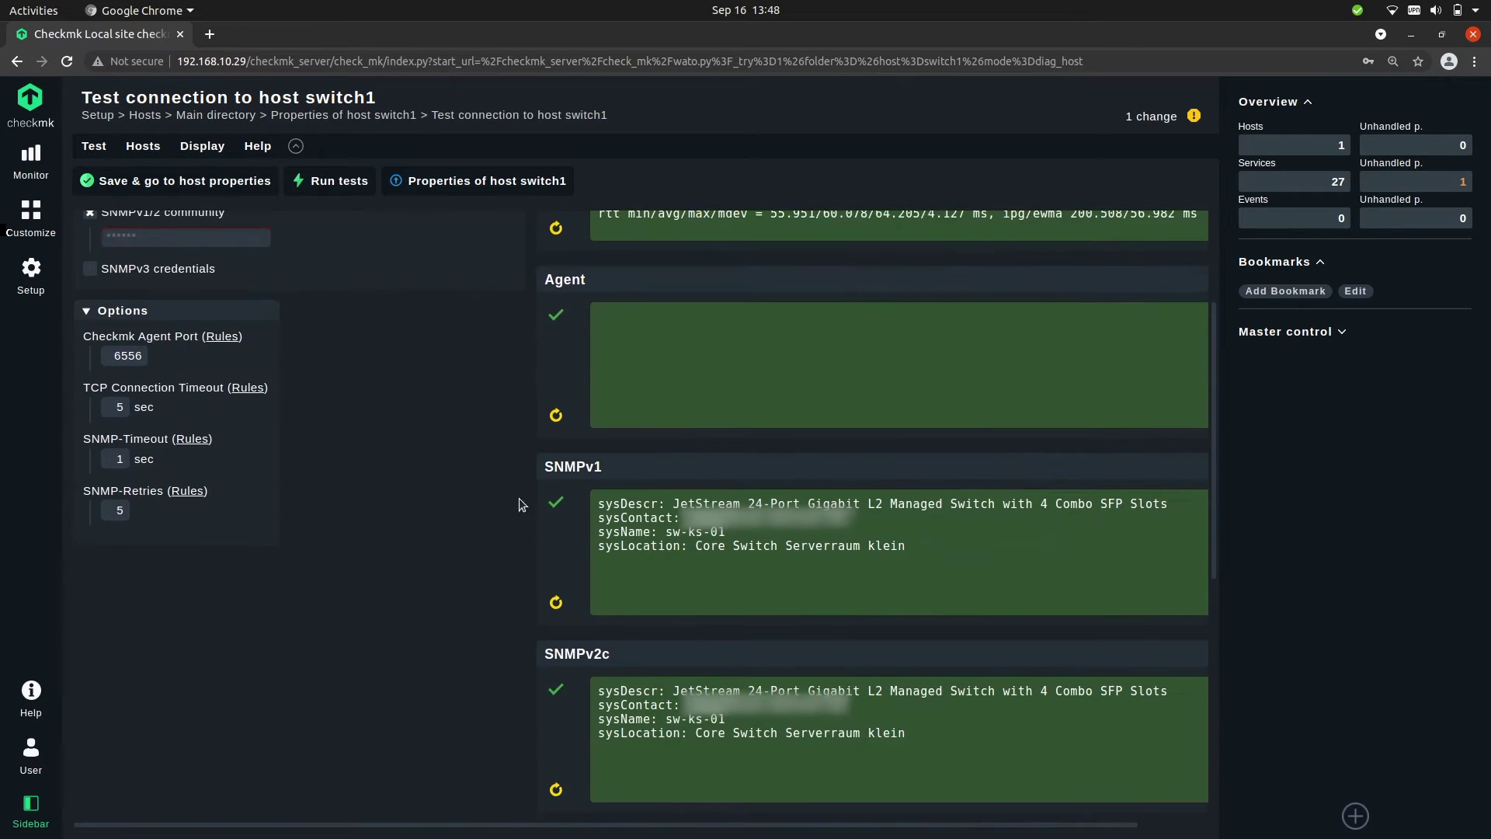
{"action": "scroll", "coordinate": [489, 411], "scroll_direction": "down", "scroll_amount": 7}
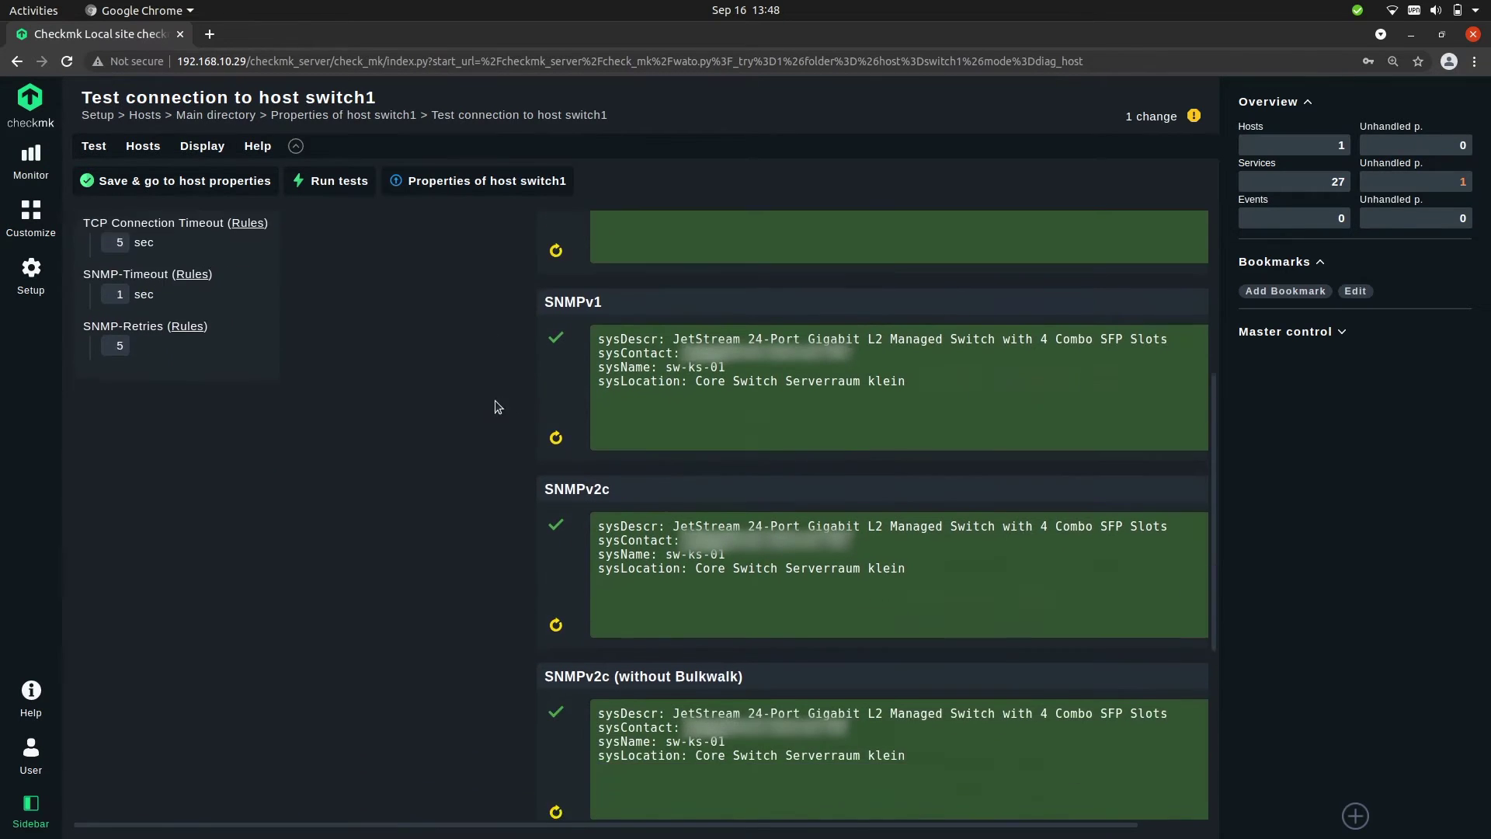
{"action": "scroll", "coordinate": [497, 390], "scroll_direction": "down", "scroll_amount": 3}
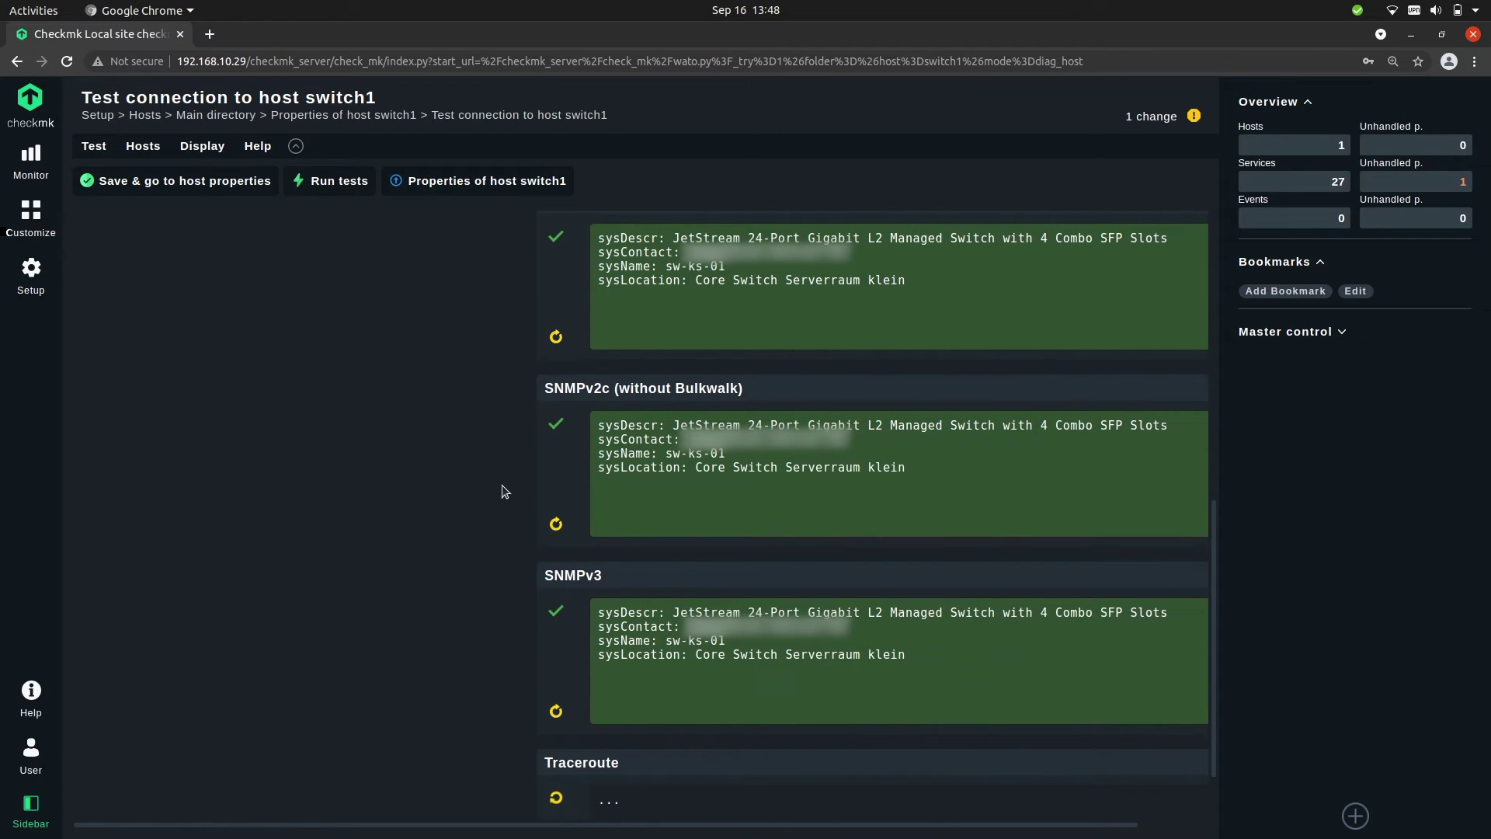
{"action": "scroll", "coordinate": [505, 485], "scroll_direction": "up", "scroll_amount": 7}
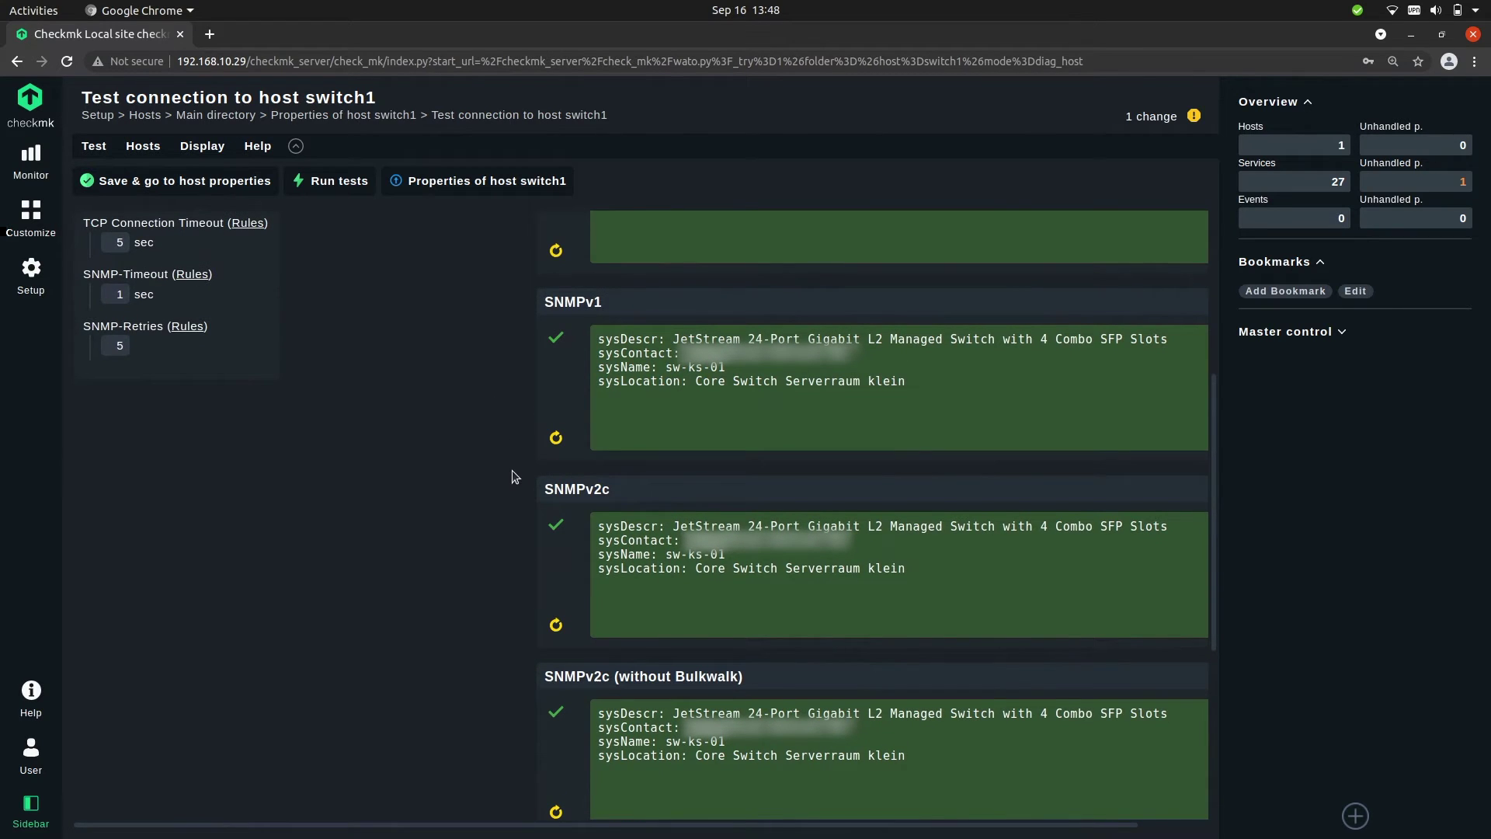
{"action": "scroll", "coordinate": [512, 473], "scroll_direction": "up", "scroll_amount": 2}
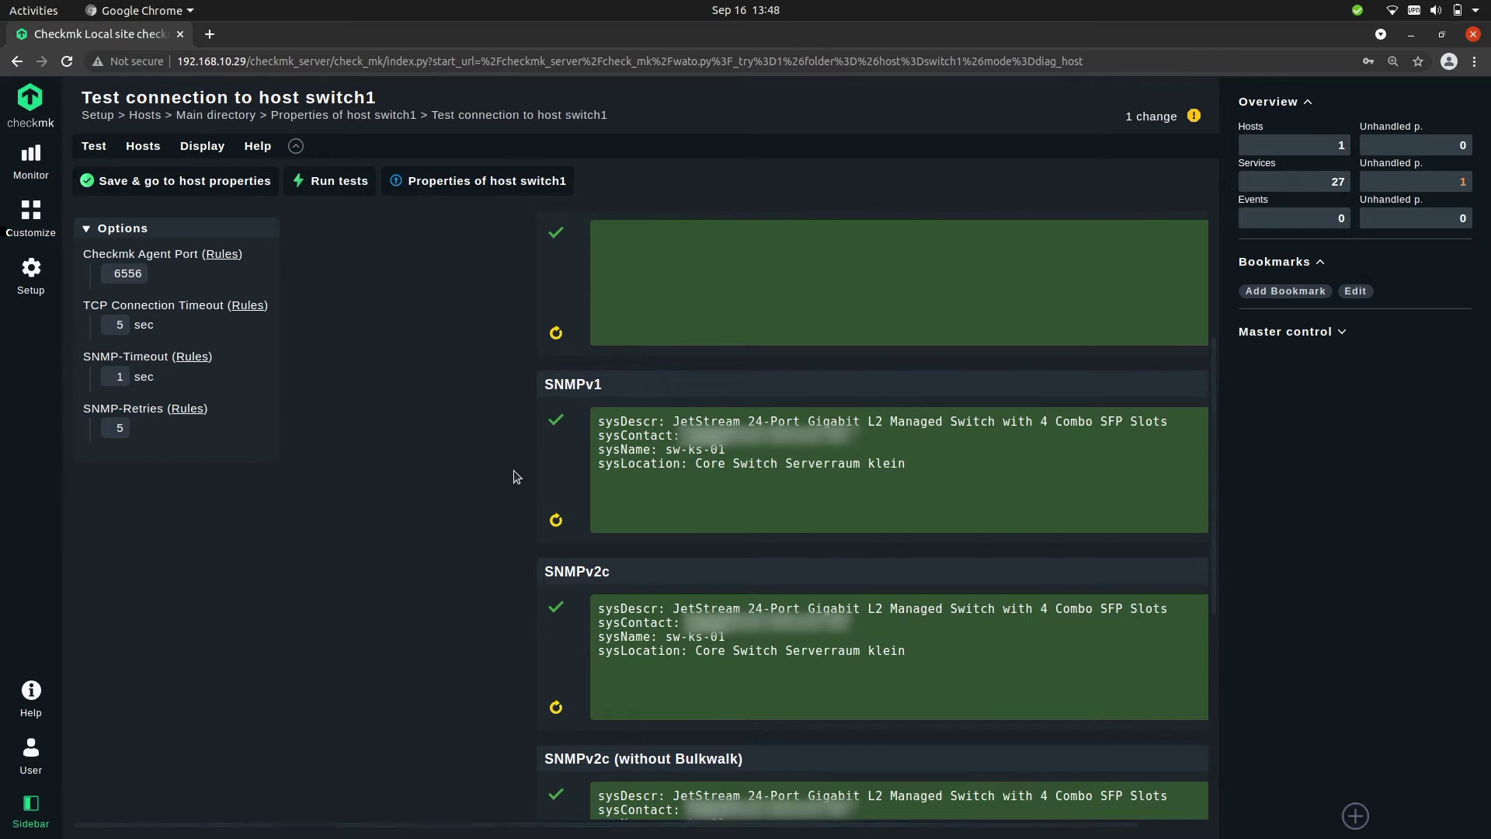
{"action": "scroll", "coordinate": [511, 457], "scroll_direction": "down", "scroll_amount": 1}
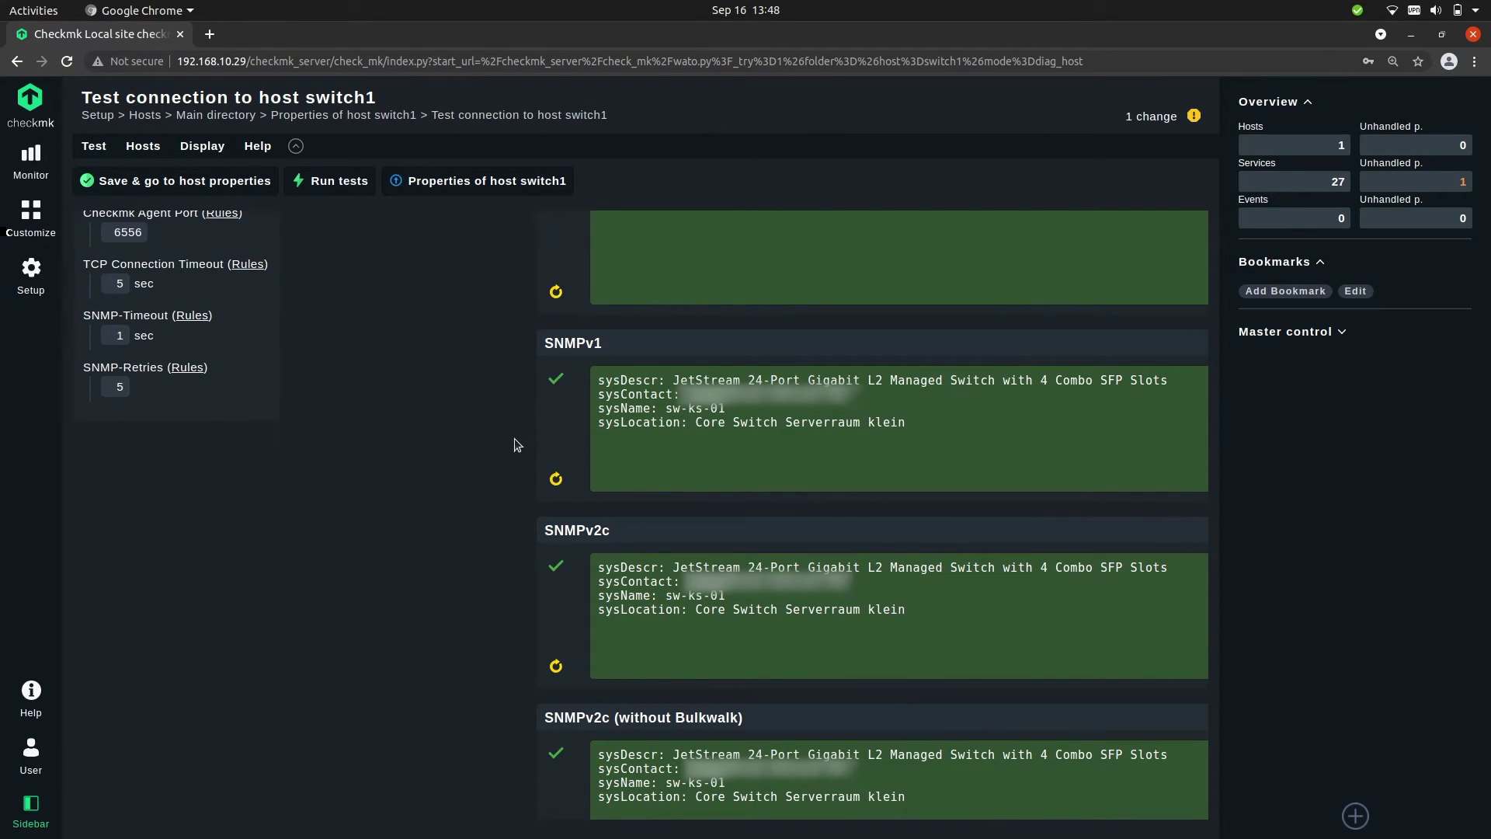
{"action": "scroll", "coordinate": [514, 435], "scroll_direction": "down", "scroll_amount": 2}
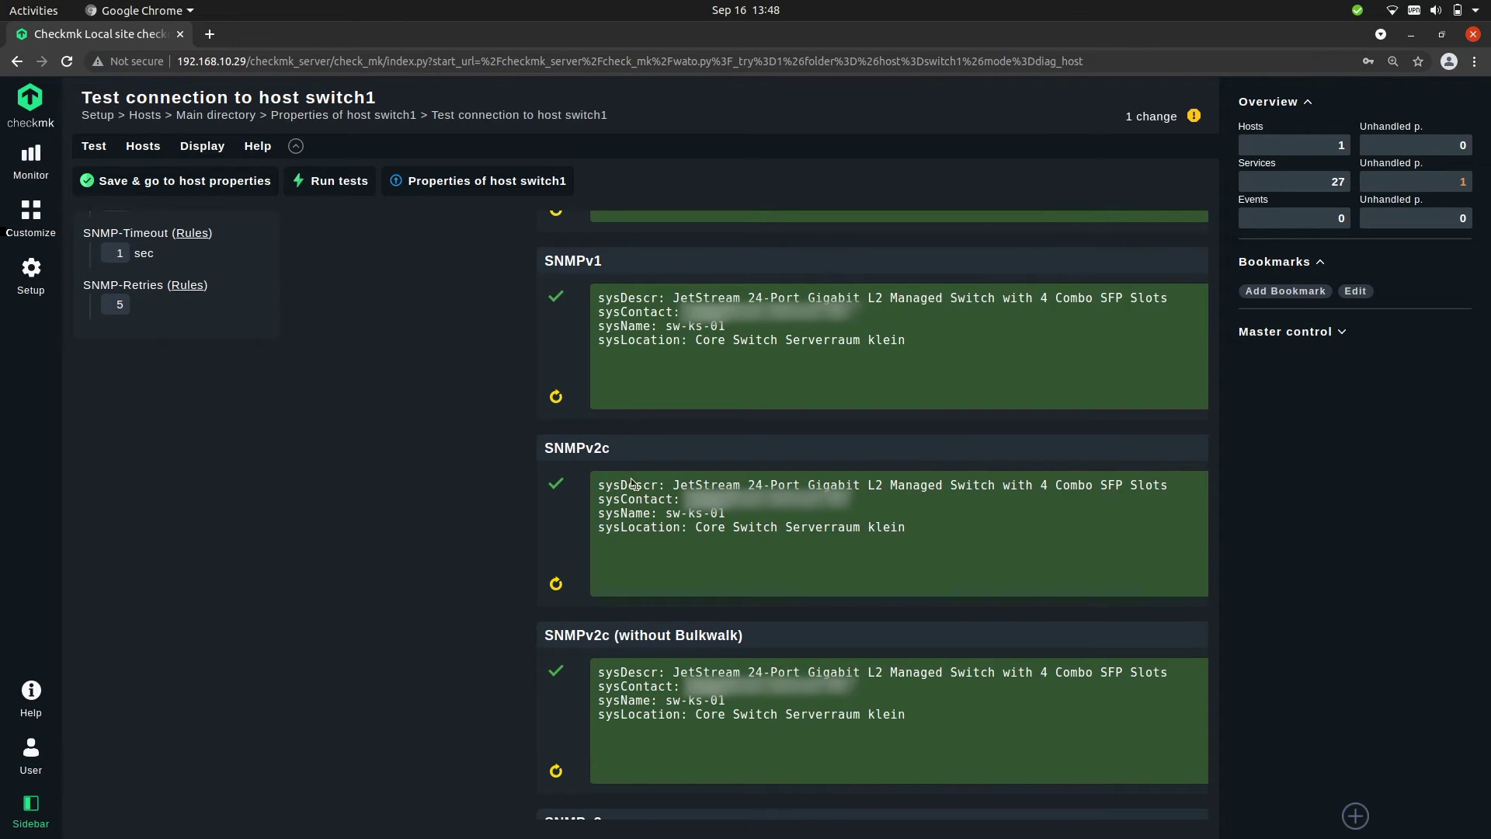
{"action": "scroll", "coordinate": [621, 499], "scroll_direction": "down", "scroll_amount": 1}
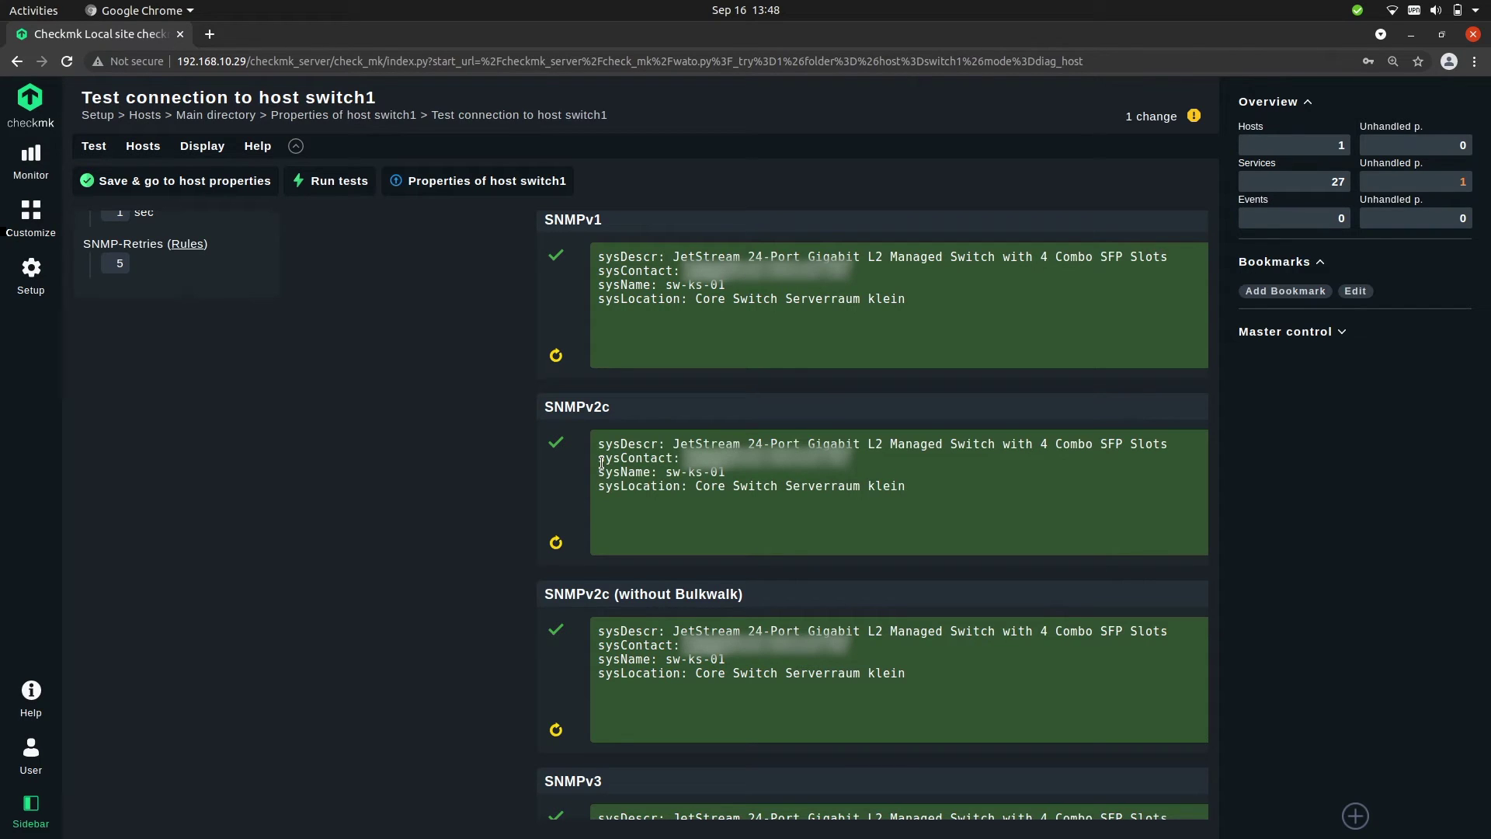
{"action": "scroll", "coordinate": [793, 566], "scroll_direction": "up", "scroll_amount": 6}
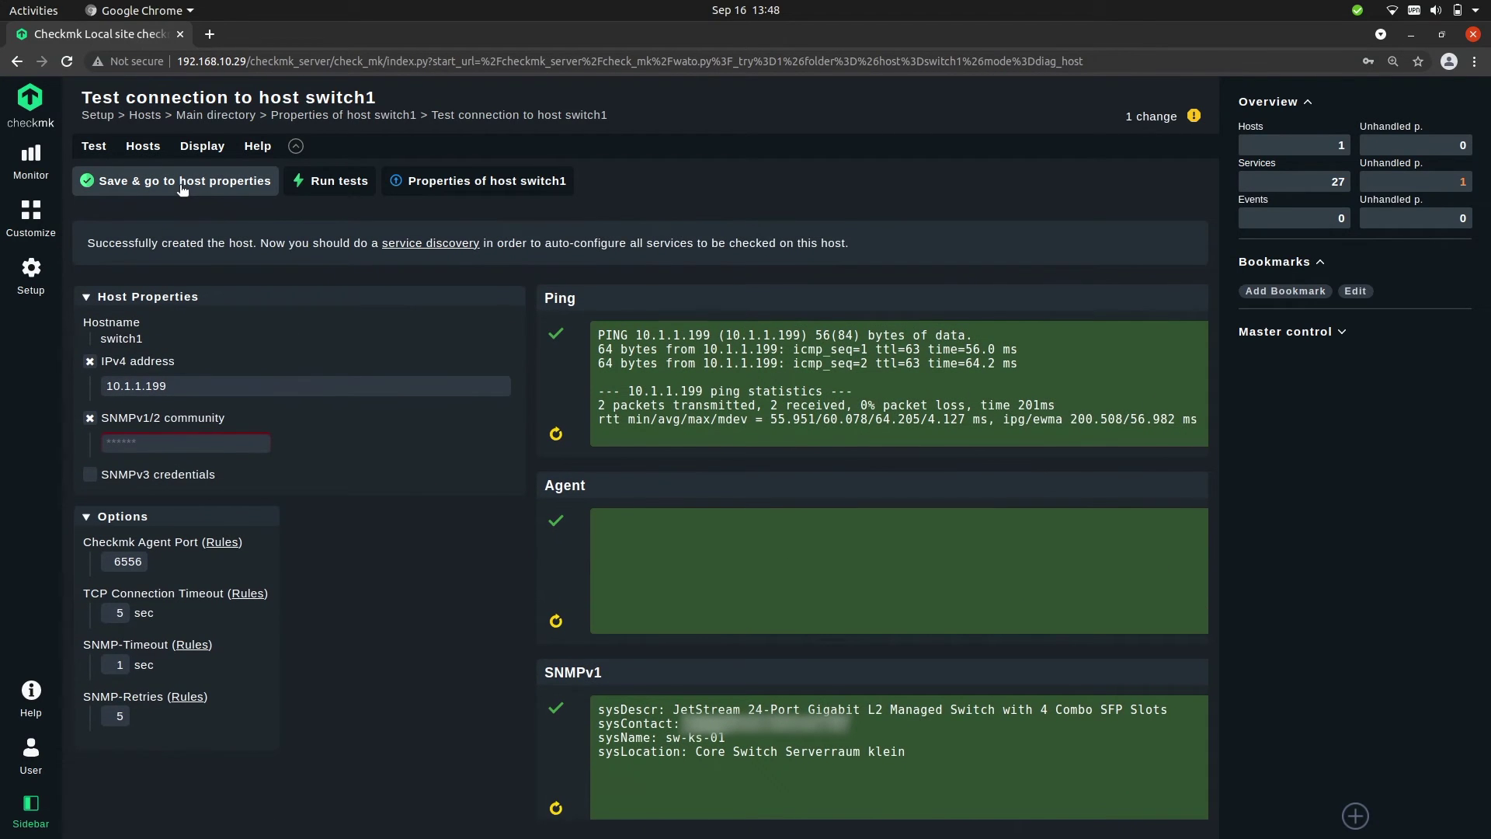
Step: Save switch1, monitor all 17 discovered services with Fix all, and review the 5 pending changes
{"action": "left_click", "coordinate": [182, 181]}
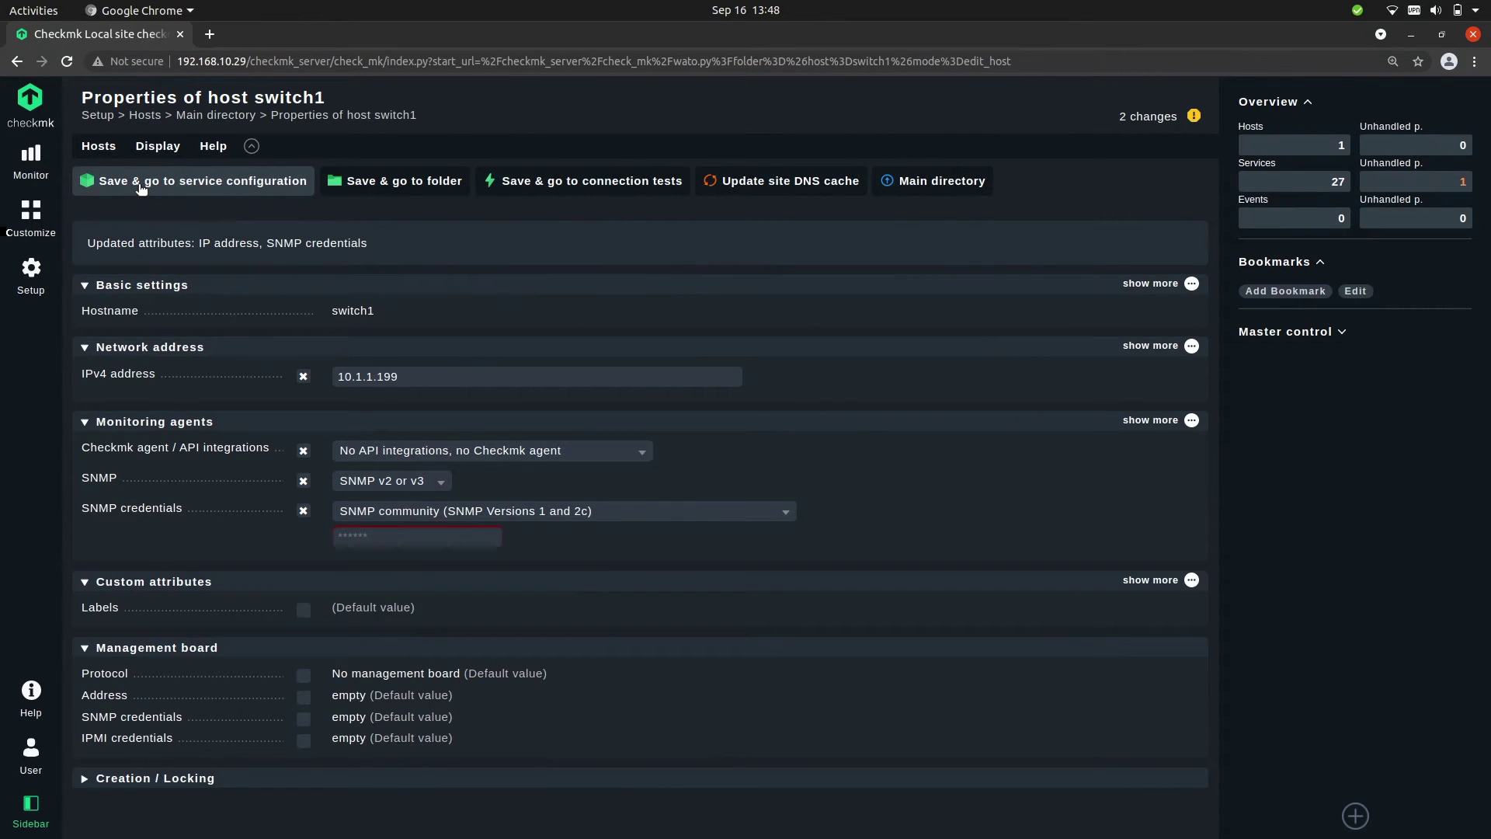
{"action": "left_click", "coordinate": [142, 189]}
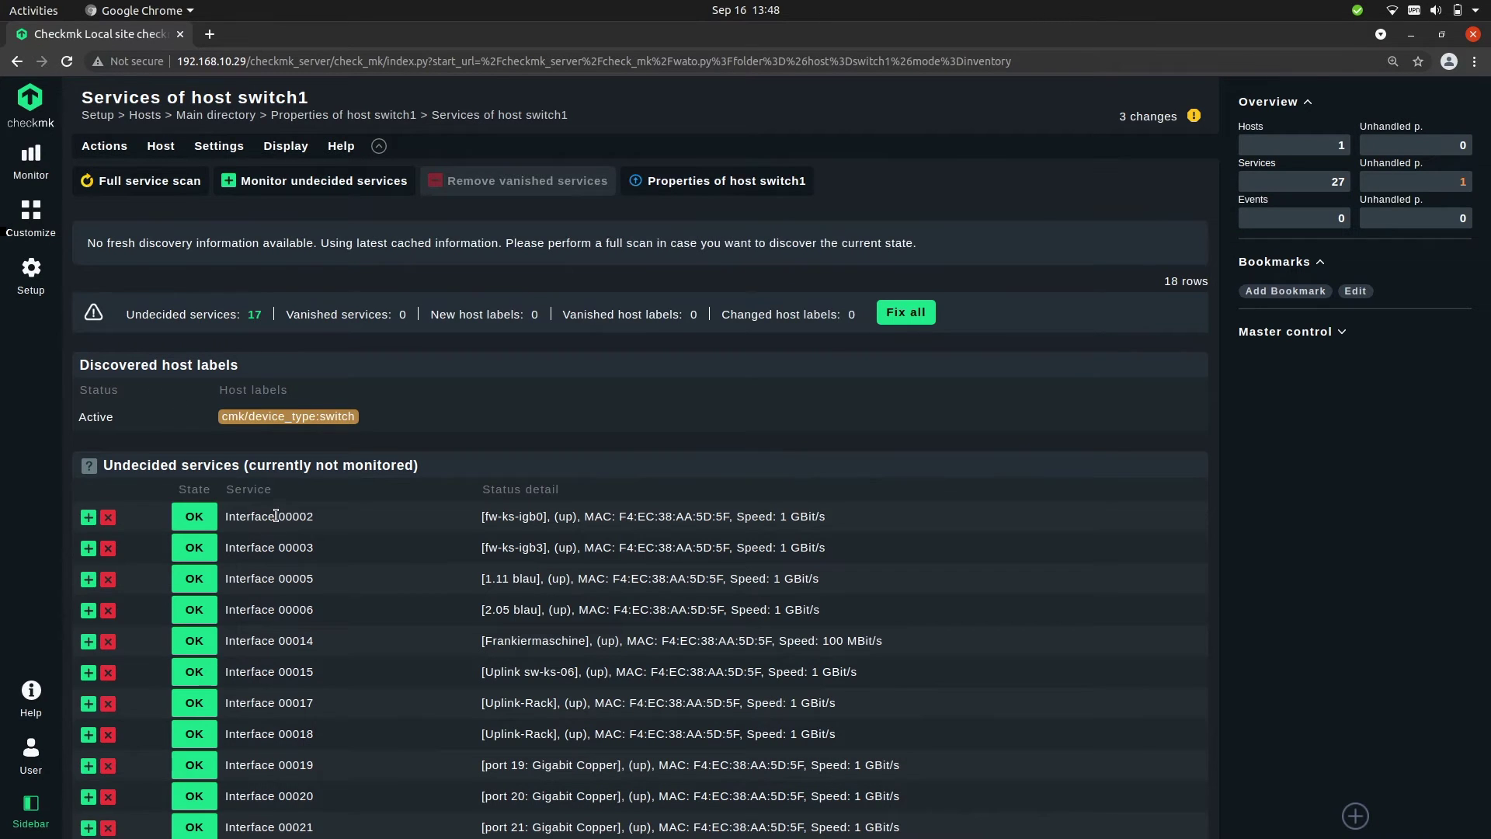
{"action": "scroll", "coordinate": [276, 515], "scroll_direction": "down", "scroll_amount": 3}
{"action": "scroll", "coordinate": [328, 564], "scroll_direction": "up", "scroll_amount": 2}
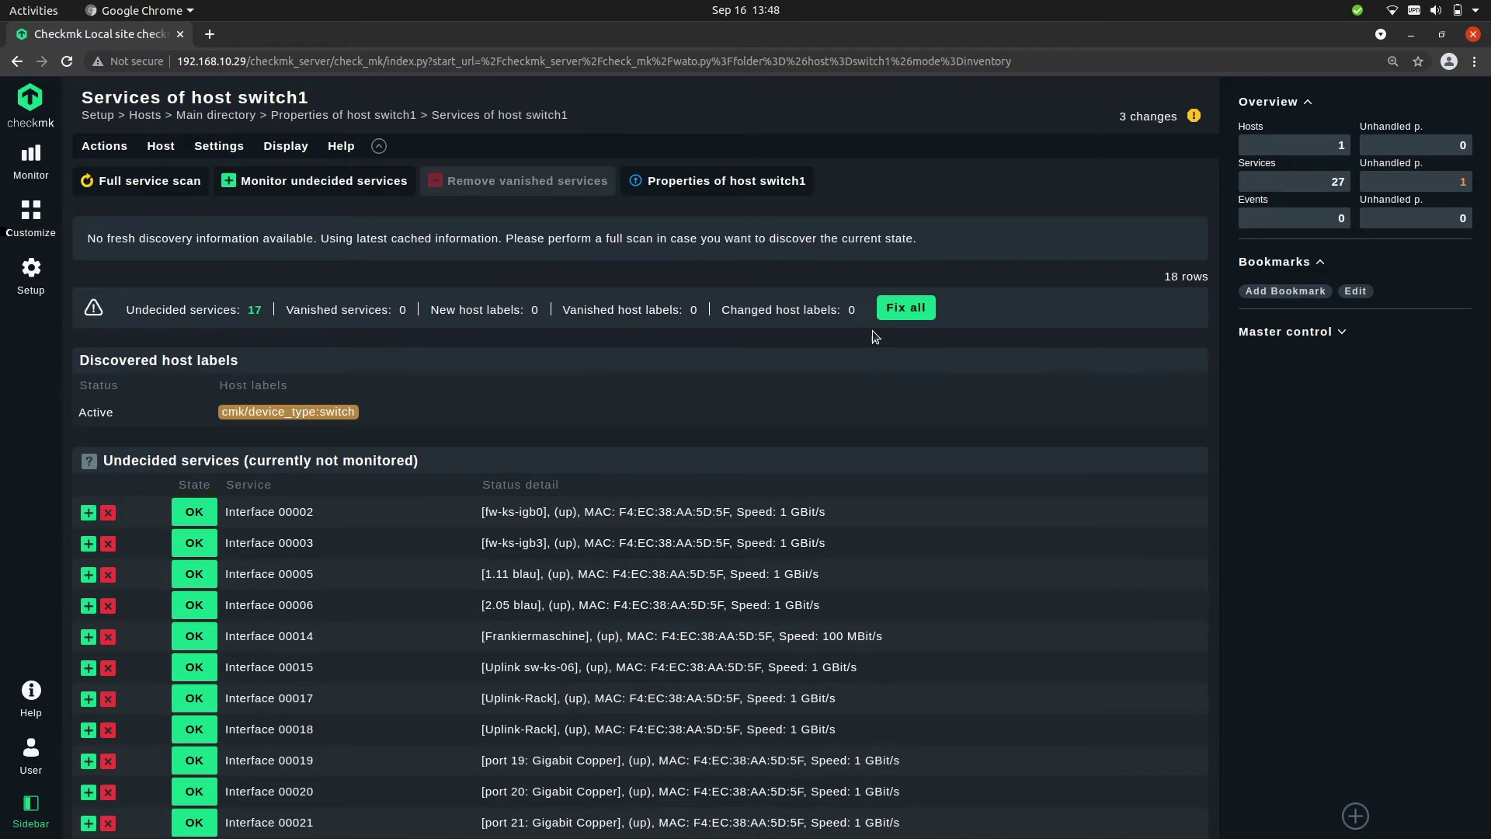
{"action": "left_click", "coordinate": [900, 309]}
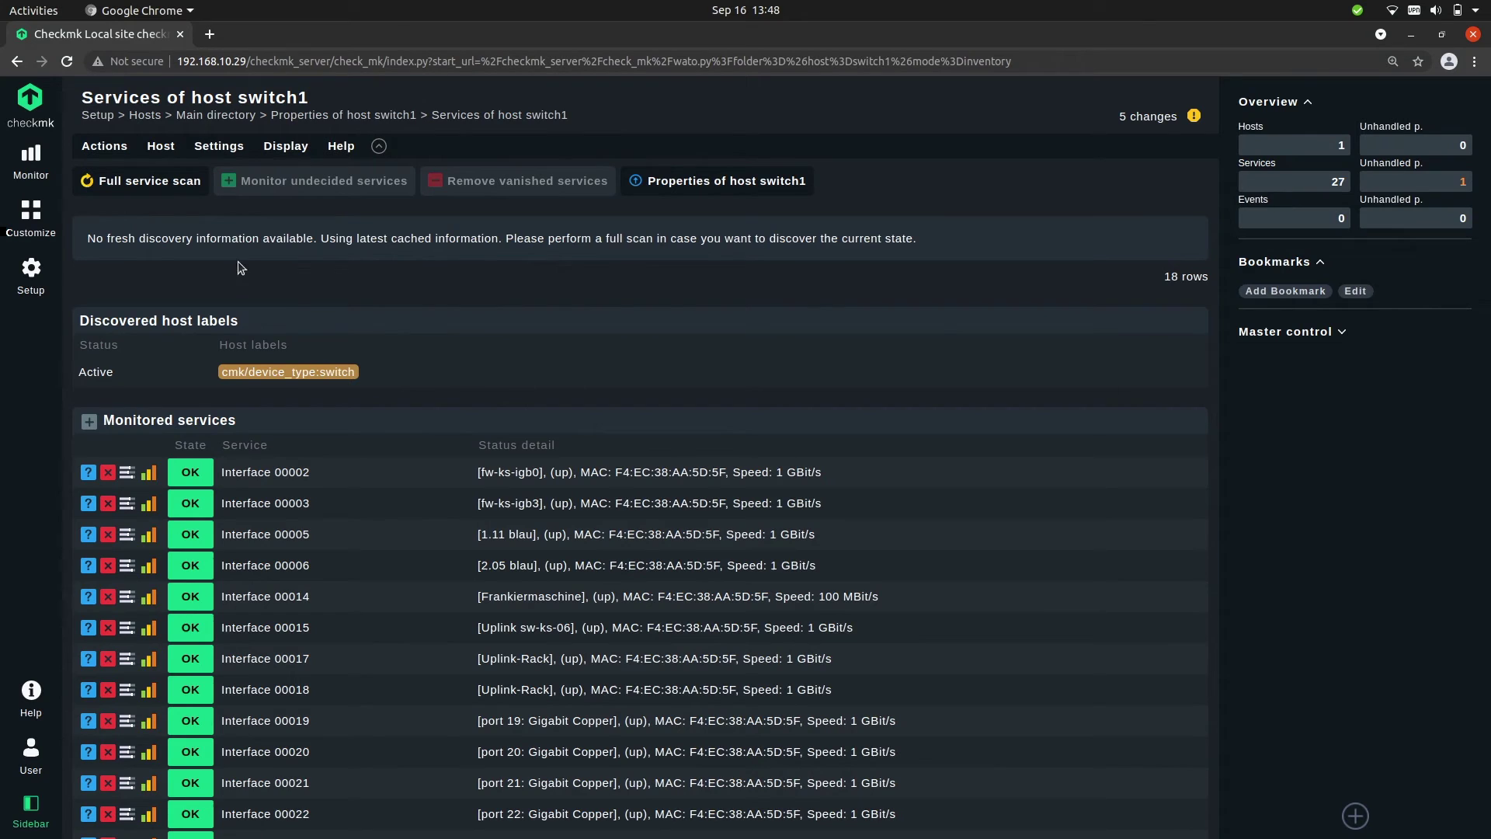
{"action": "left_click", "coordinate": [1155, 117]}
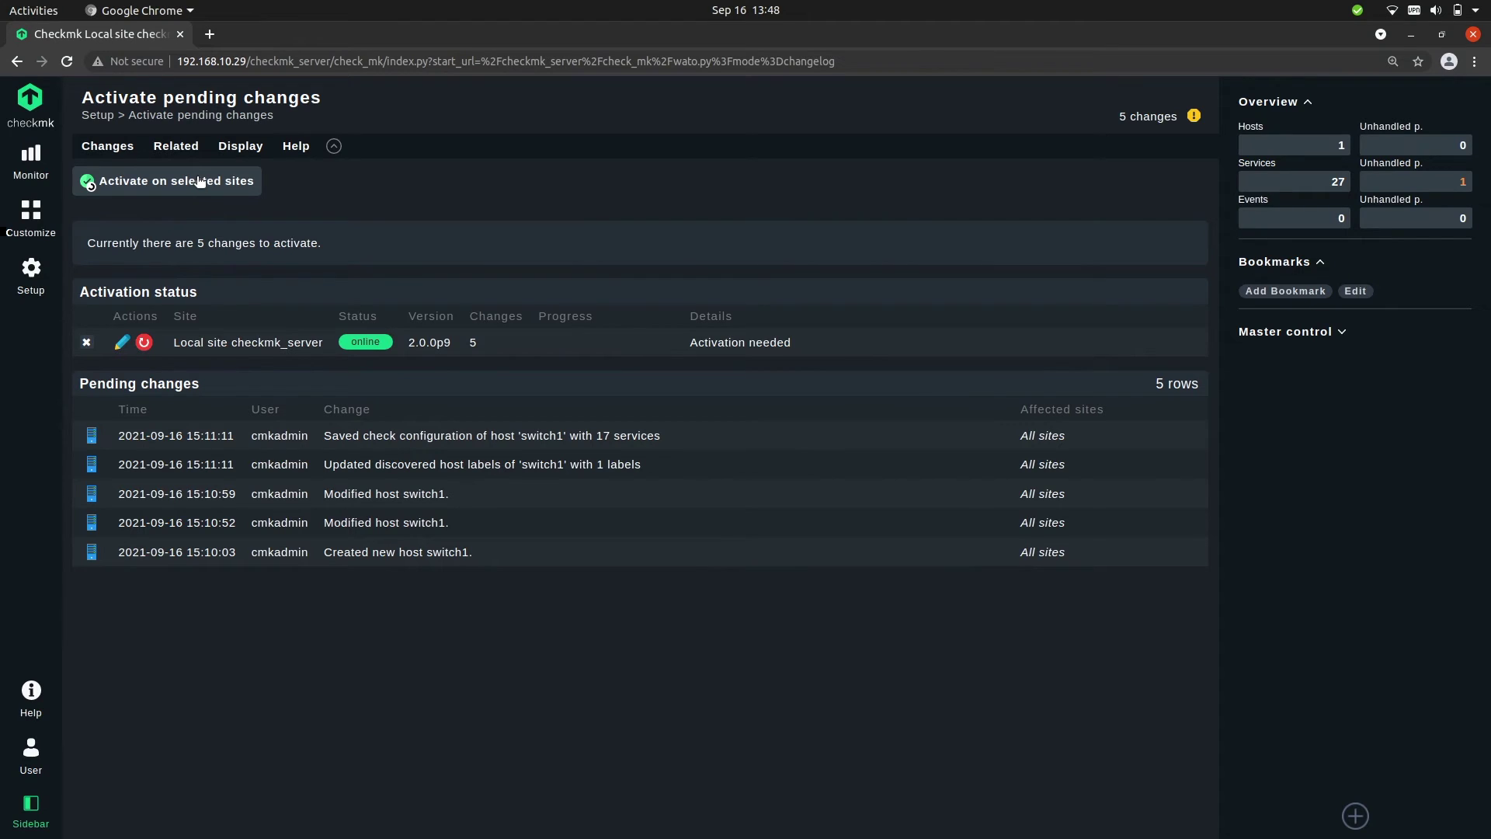
Step: Activate the pending changes and view switch1's 19 OK services, zoomed in for readability
{"action": "left_click", "coordinate": [200, 181]}
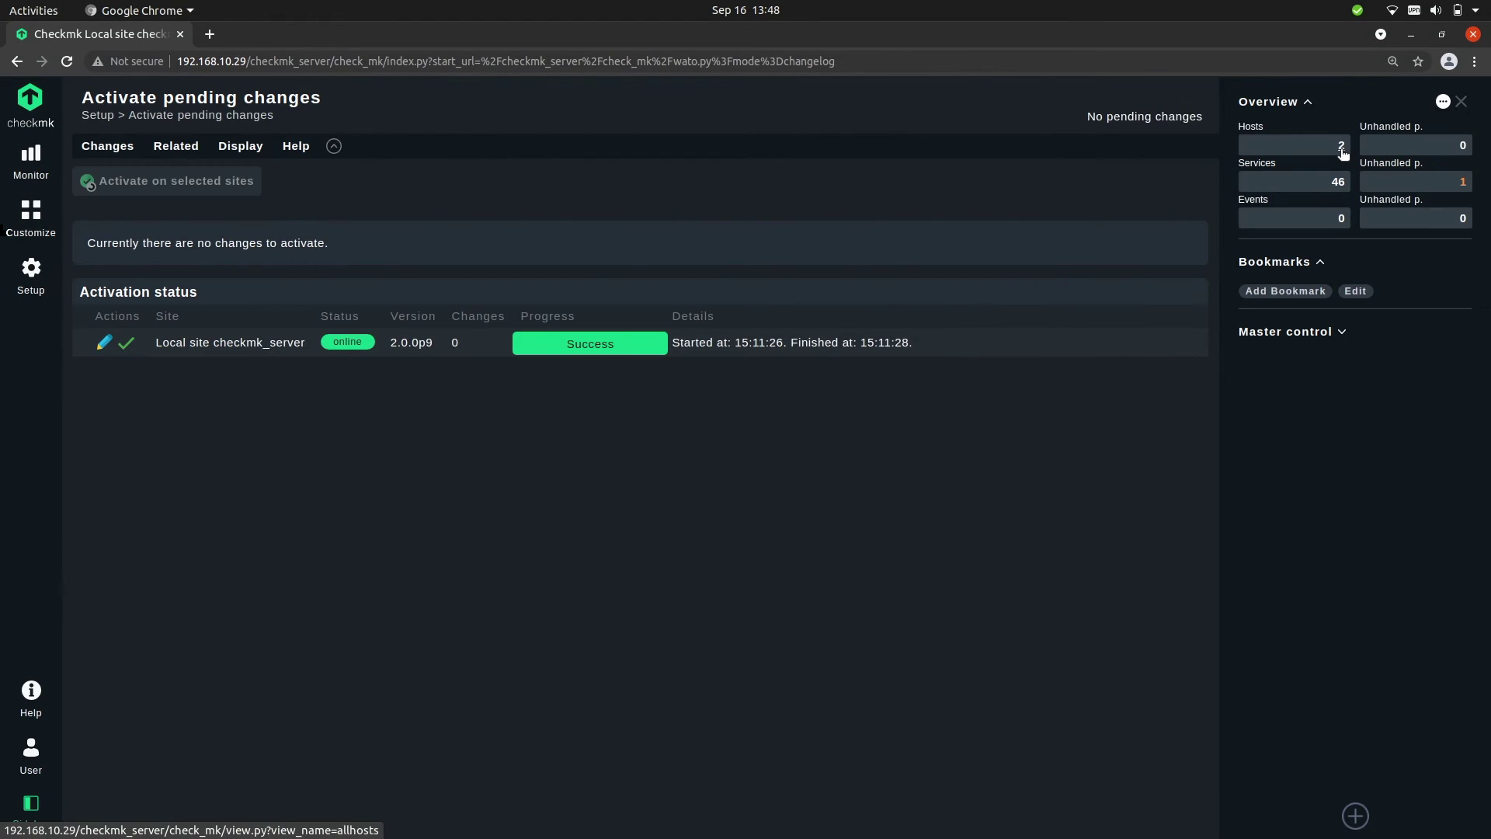
{"action": "left_click", "coordinate": [1340, 147]}
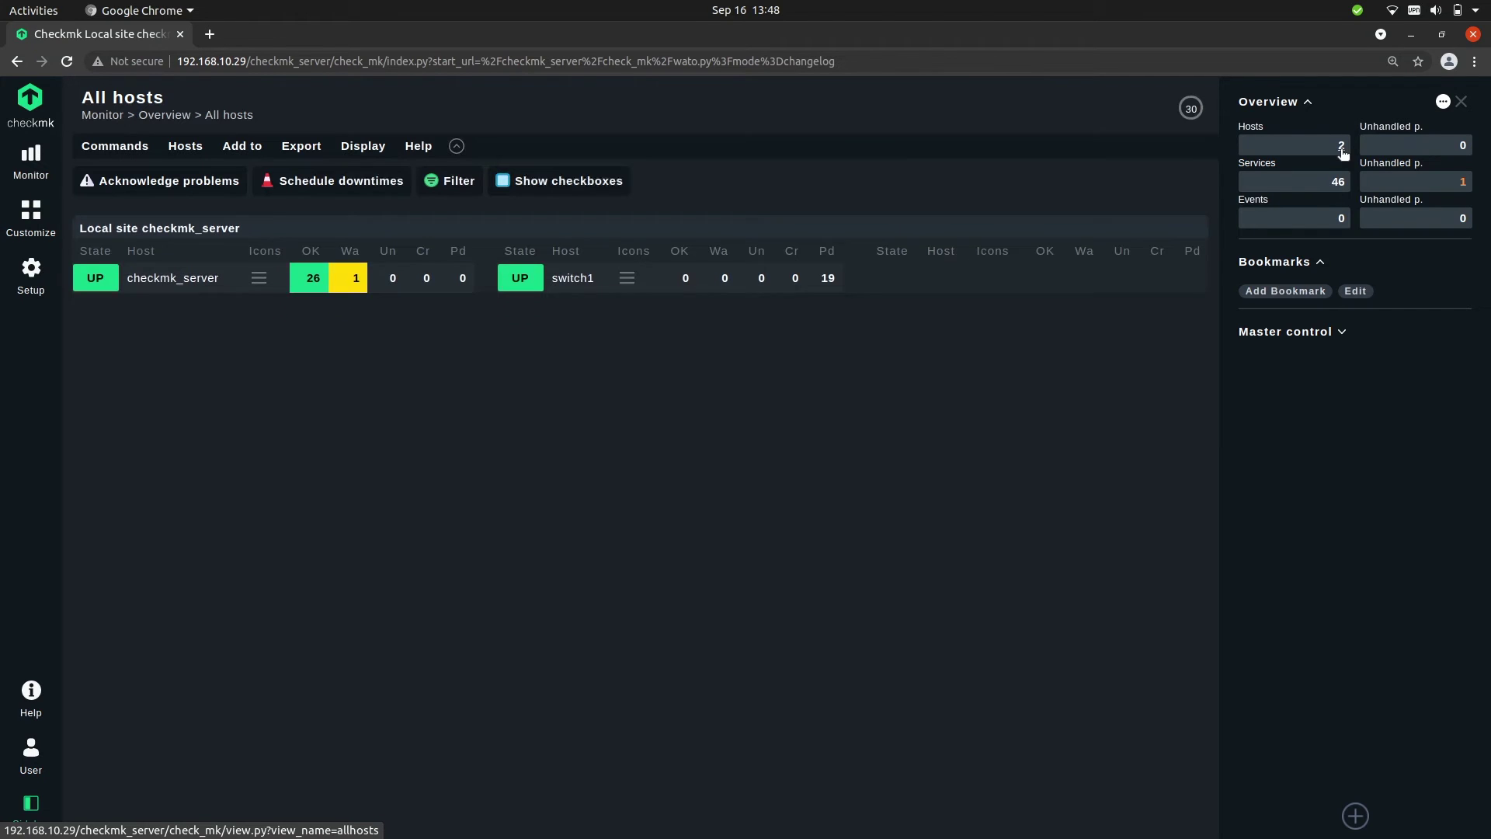
{"action": "left_click", "coordinate": [561, 291]}
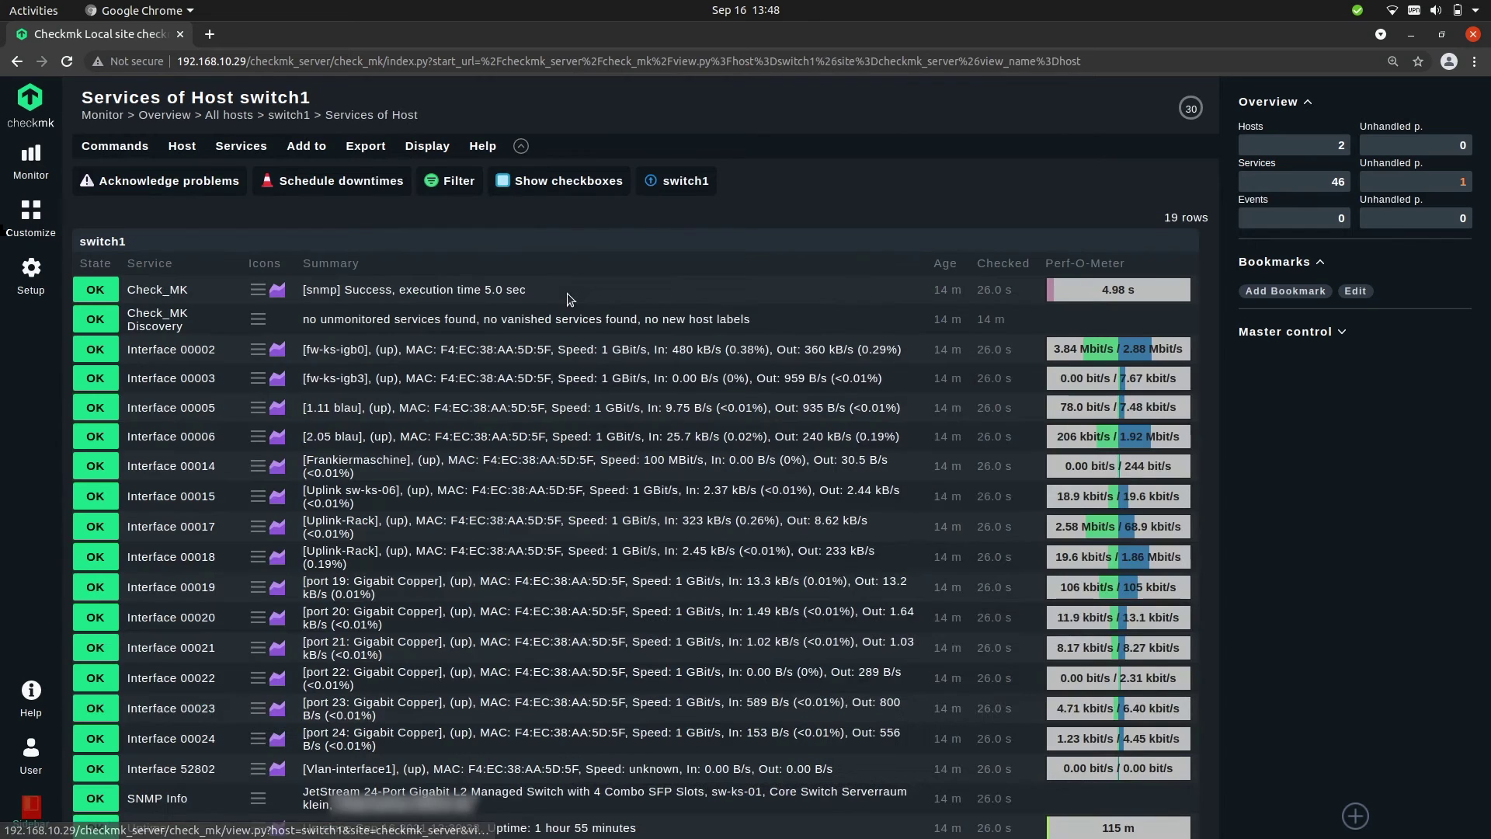
{"action": "key", "text": "ctrl+plus"}
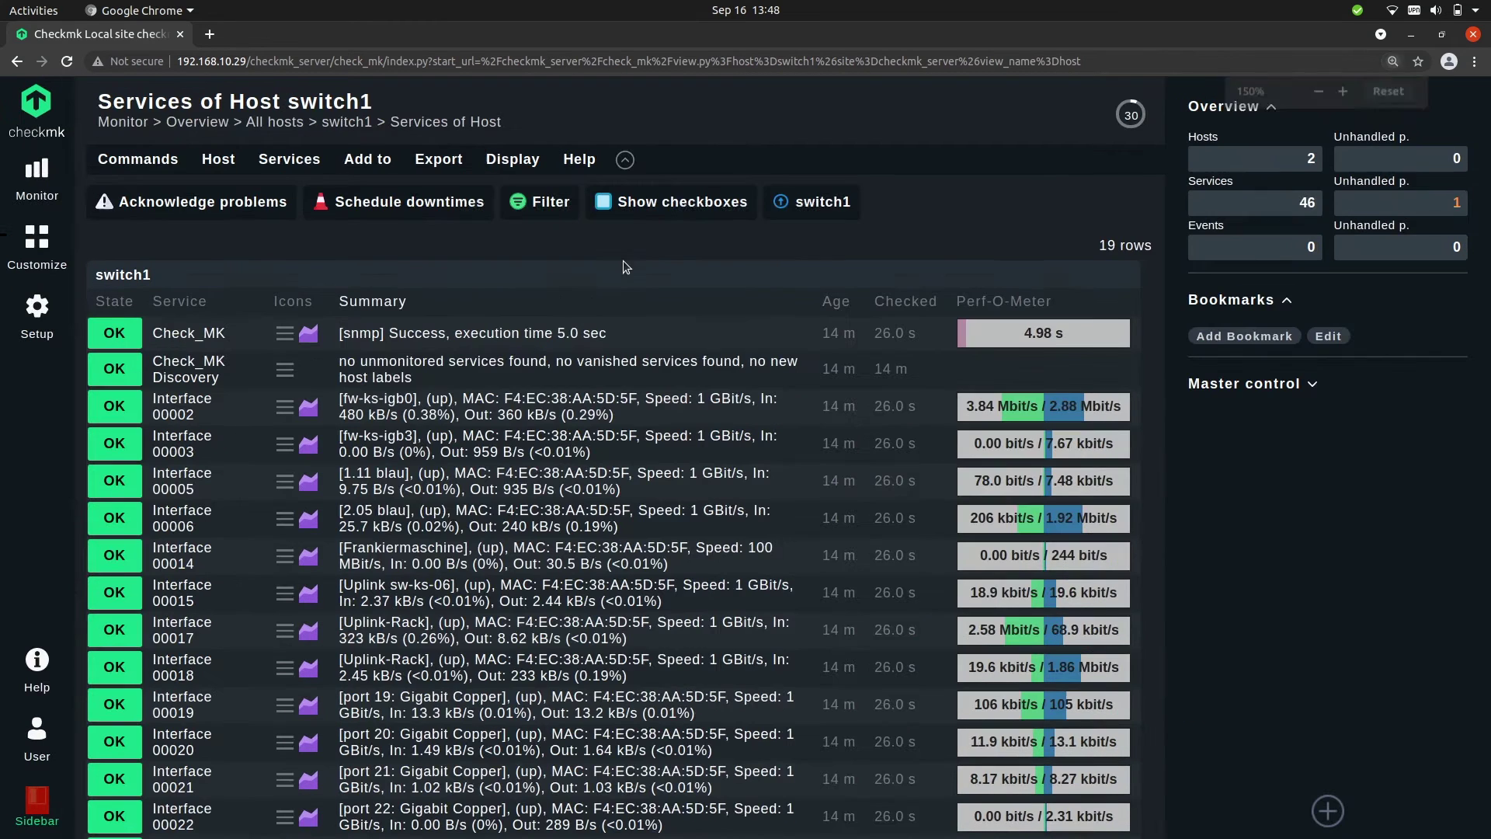
Step: Hide the sidebar and scroll through switch1's full-width service list of OK interface checks
{"action": "left_click", "coordinate": [48, 813]}
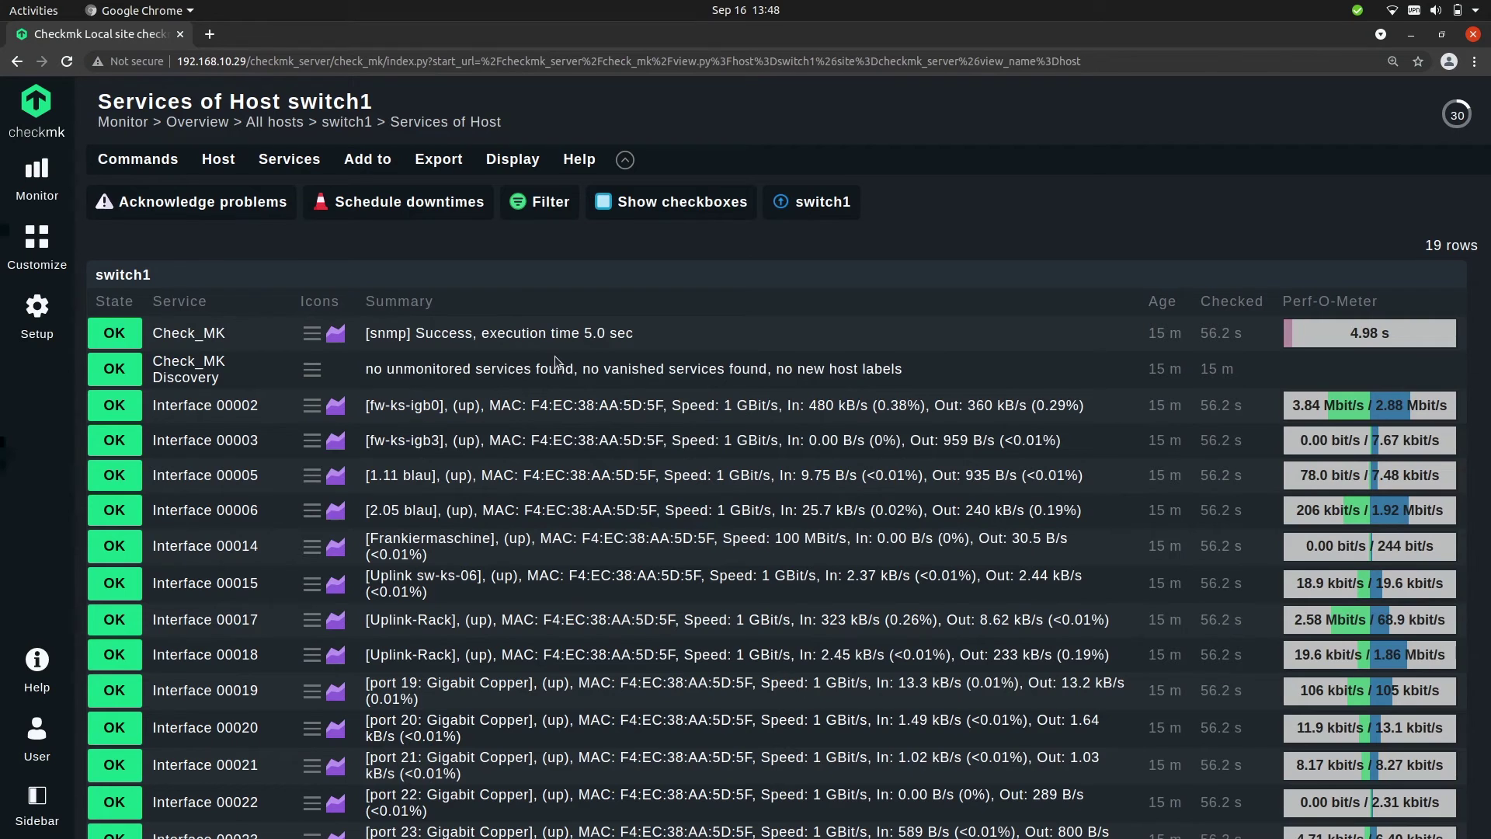
{"action": "scroll", "coordinate": [537, 338], "scroll_direction": "down", "scroll_amount": 3}
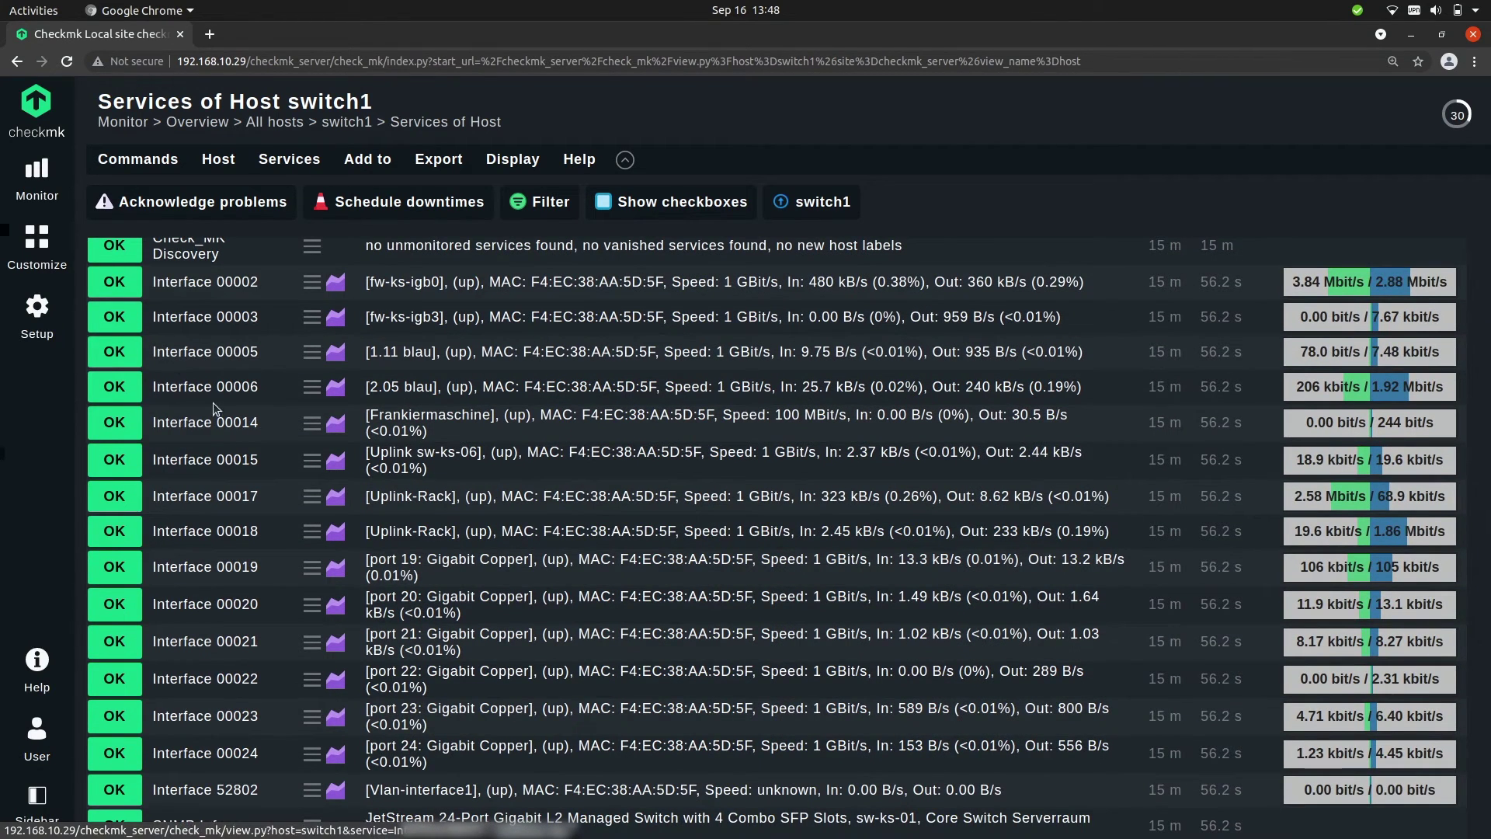
{"action": "scroll", "coordinate": [209, 465], "scroll_direction": "down", "scroll_amount": 1}
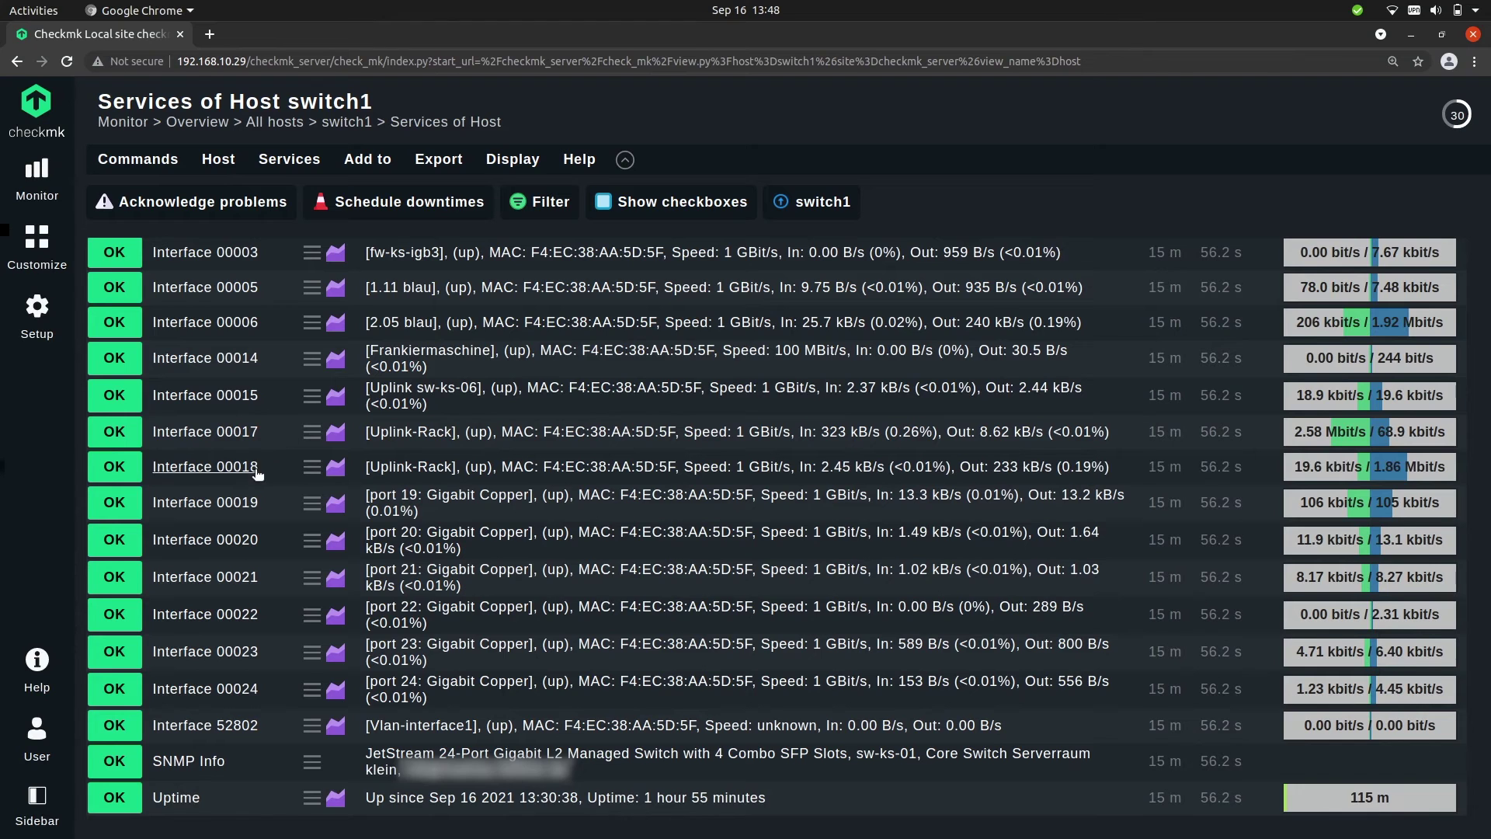
{"action": "scroll", "coordinate": [275, 458], "scroll_direction": "up", "scroll_amount": 1}
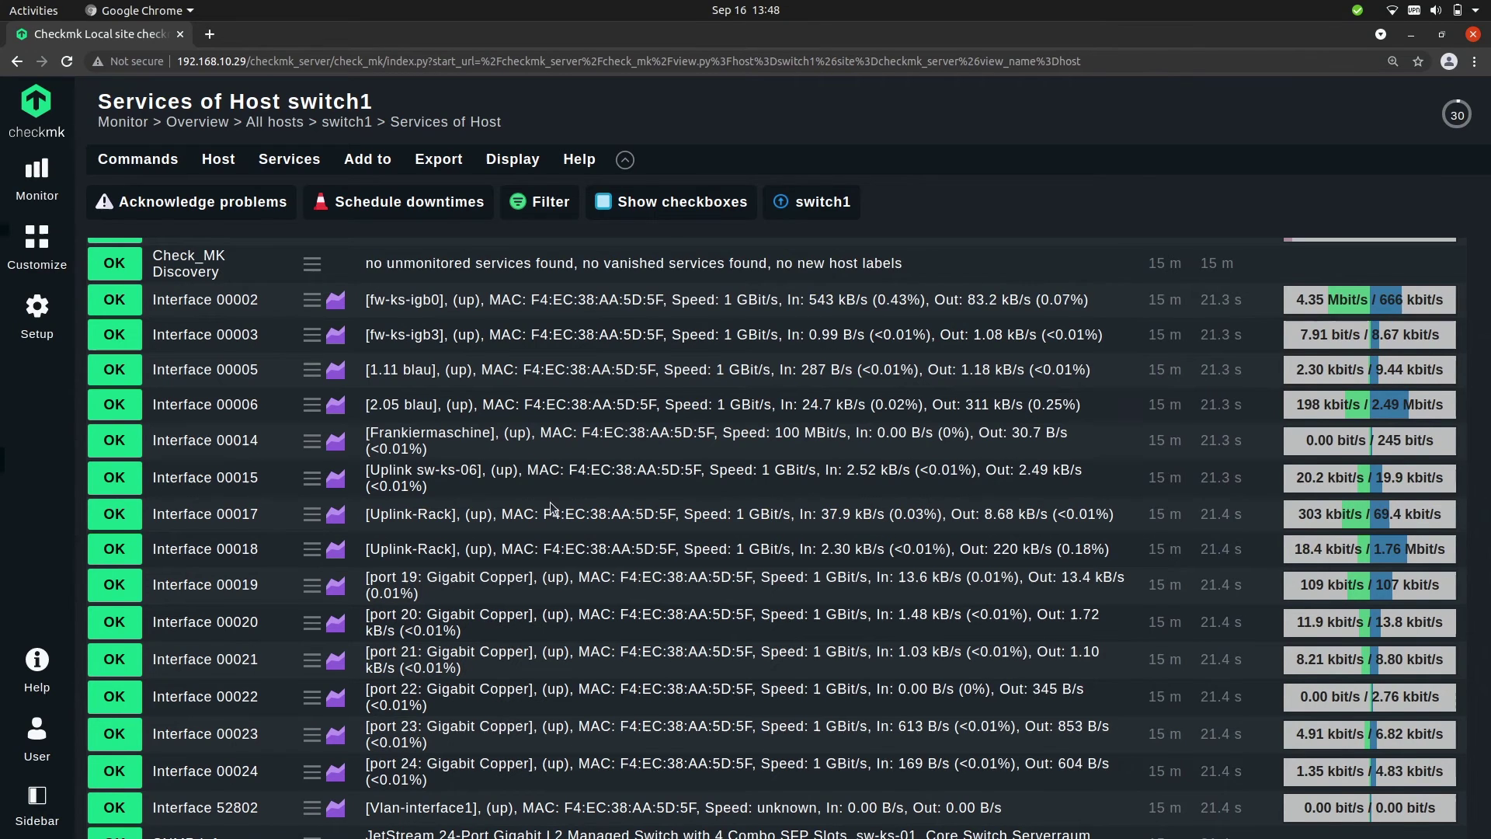
{"action": "scroll", "coordinate": [552, 508], "scroll_direction": "down", "scroll_amount": 2}
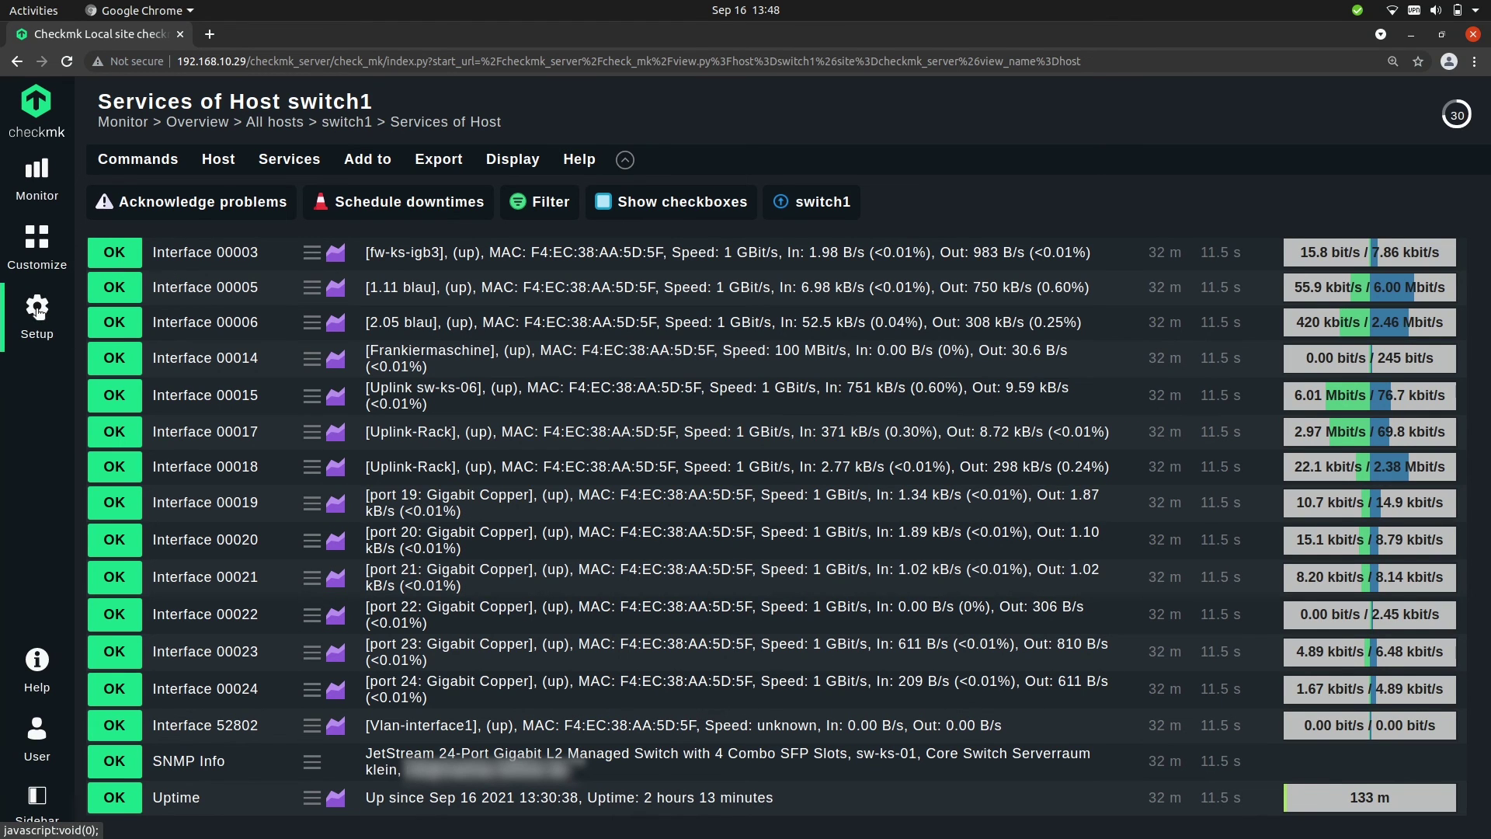
Step: Edit switch1 and change its SNMP credentials to SNMPv3 authPriv (MD5 authentication, CBC-DES privacy)
{"action": "left_click", "coordinate": [38, 309]}
{"action": "left_click", "coordinate": [154, 278]}
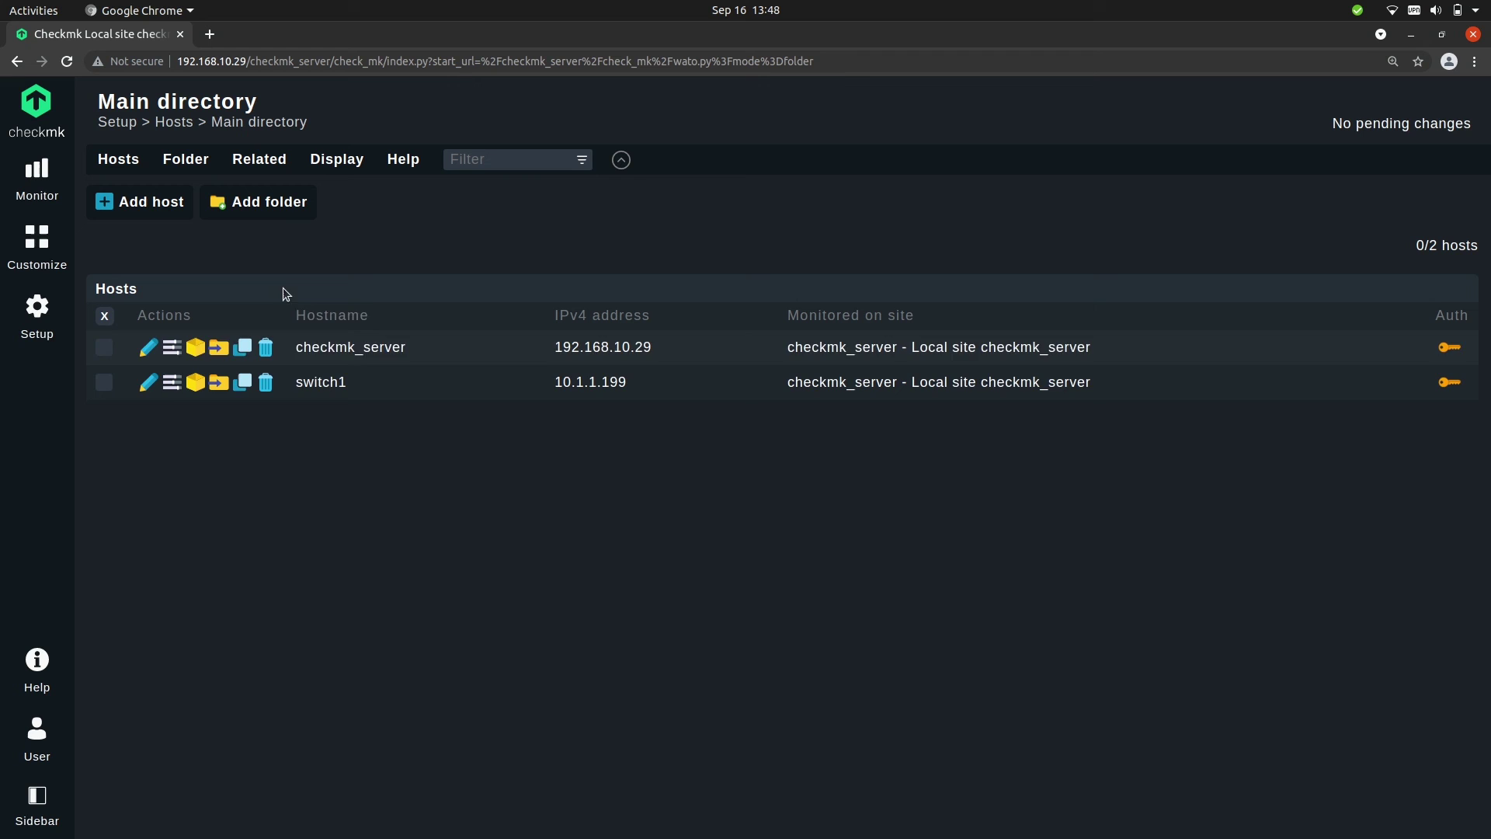
{"action": "left_click", "coordinate": [146, 385]}
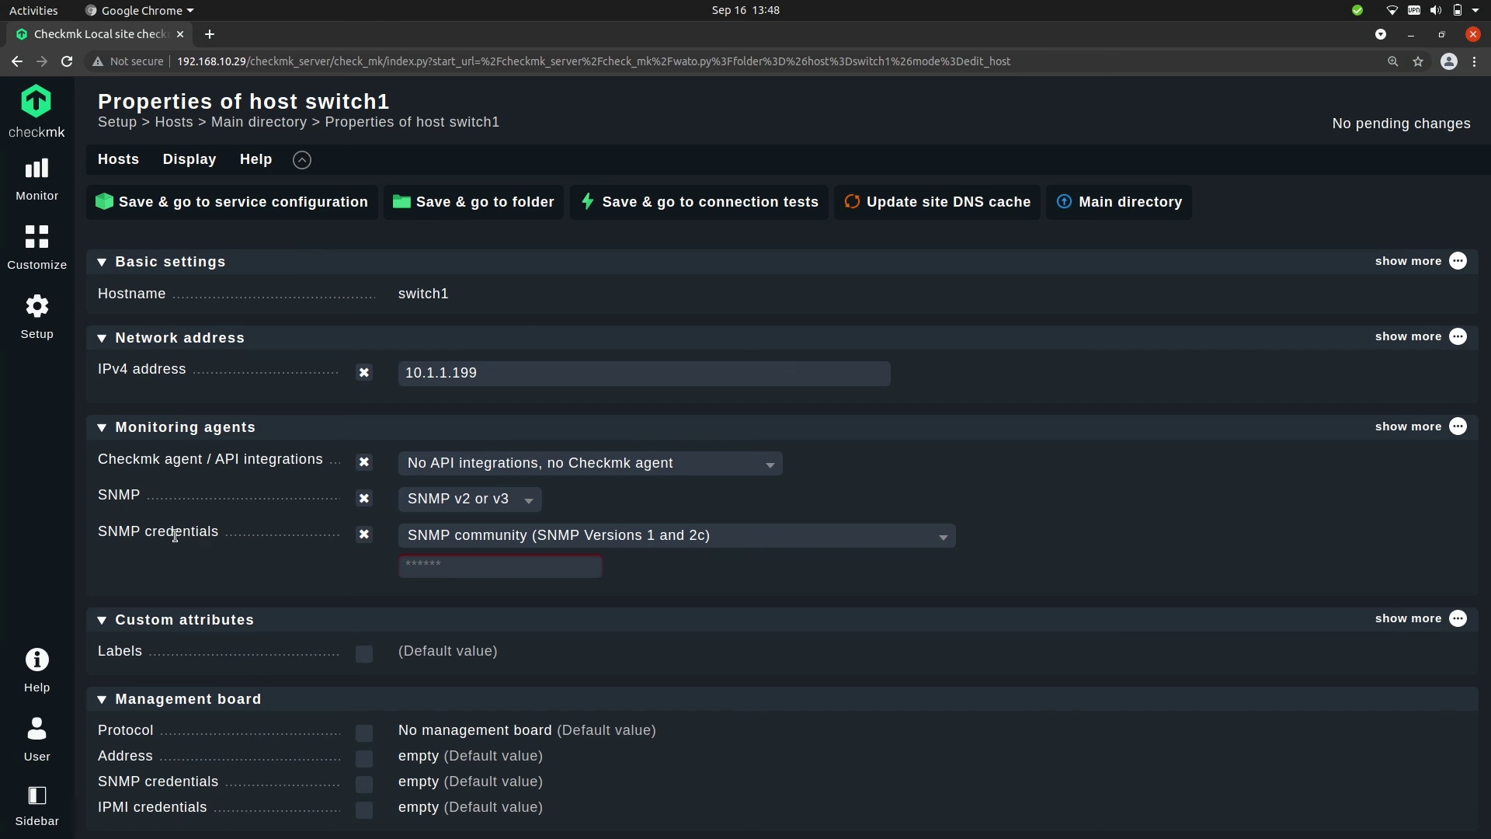
{"action": "left_click", "coordinate": [563, 538]}
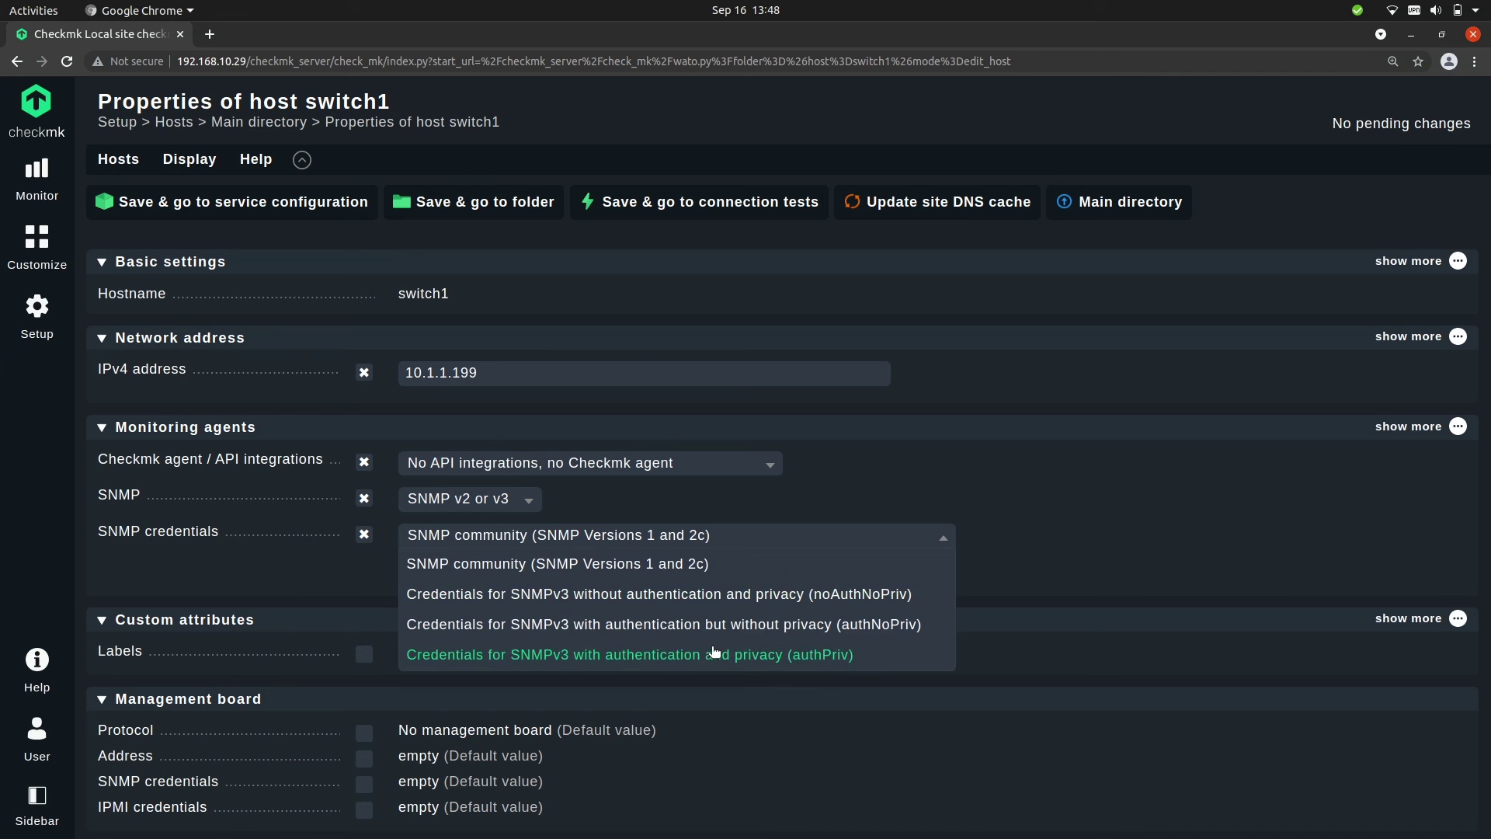
{"action": "left_click", "coordinate": [780, 660]}
{"action": "scroll", "coordinate": [675, 608], "scroll_direction": "down", "scroll_amount": 1}
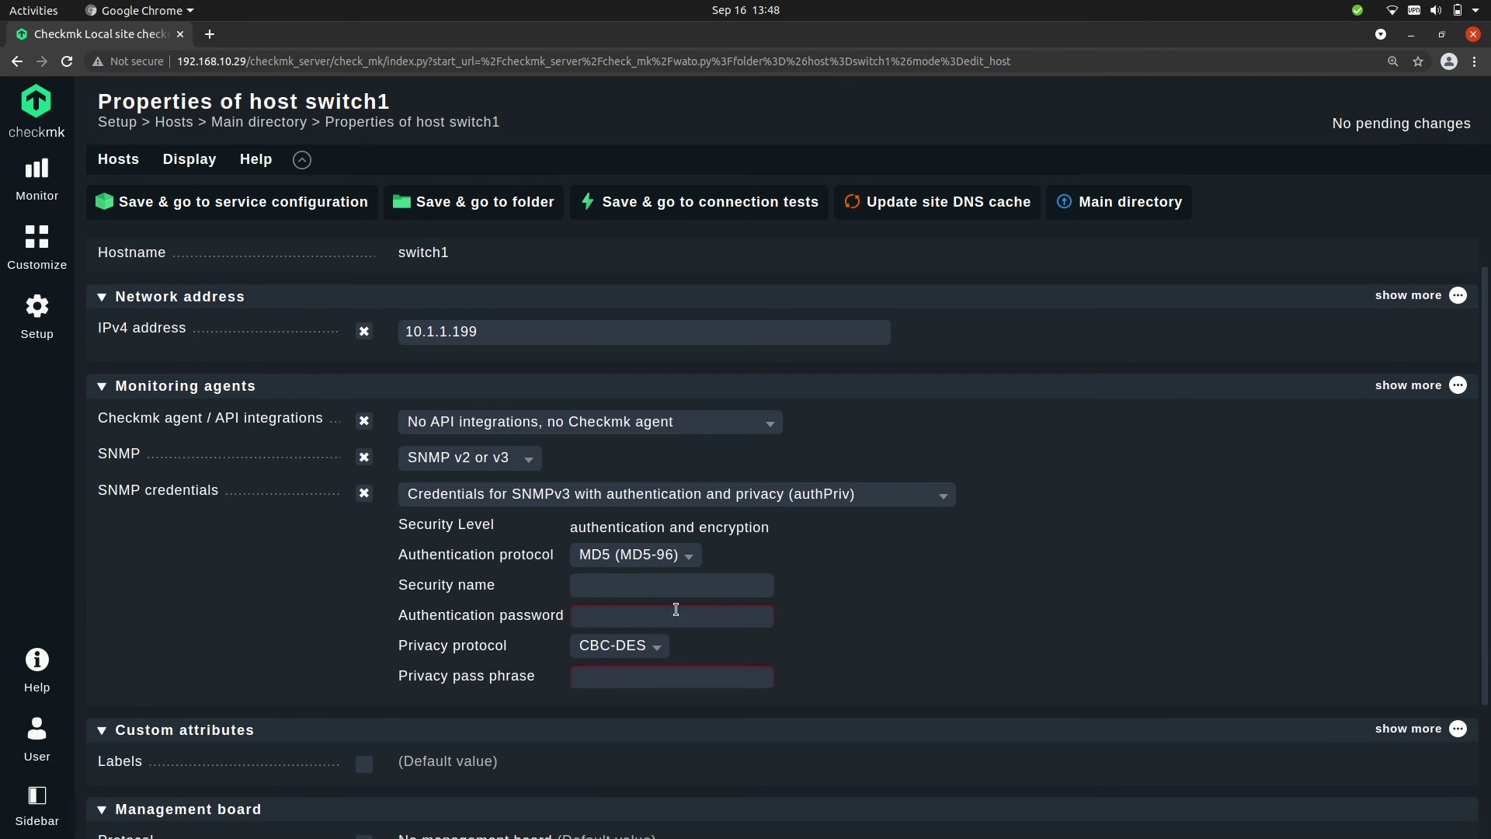